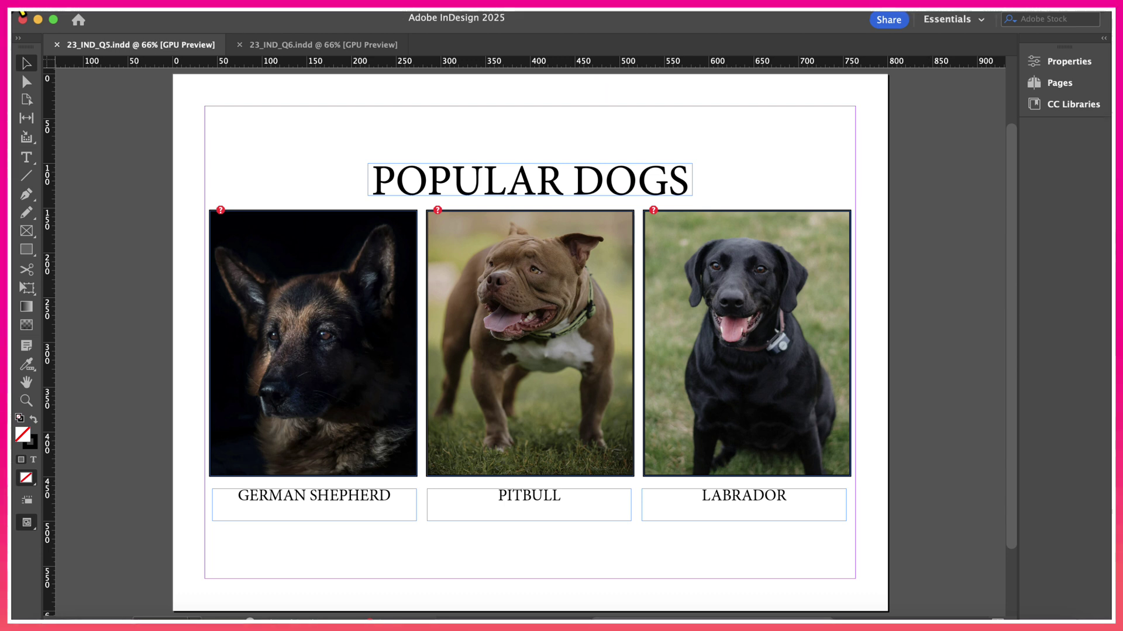
- Show the Layers panel and expand Layer 1 to list its title, captions and photos
{"action": "left_click", "coordinate": [440, 11]}
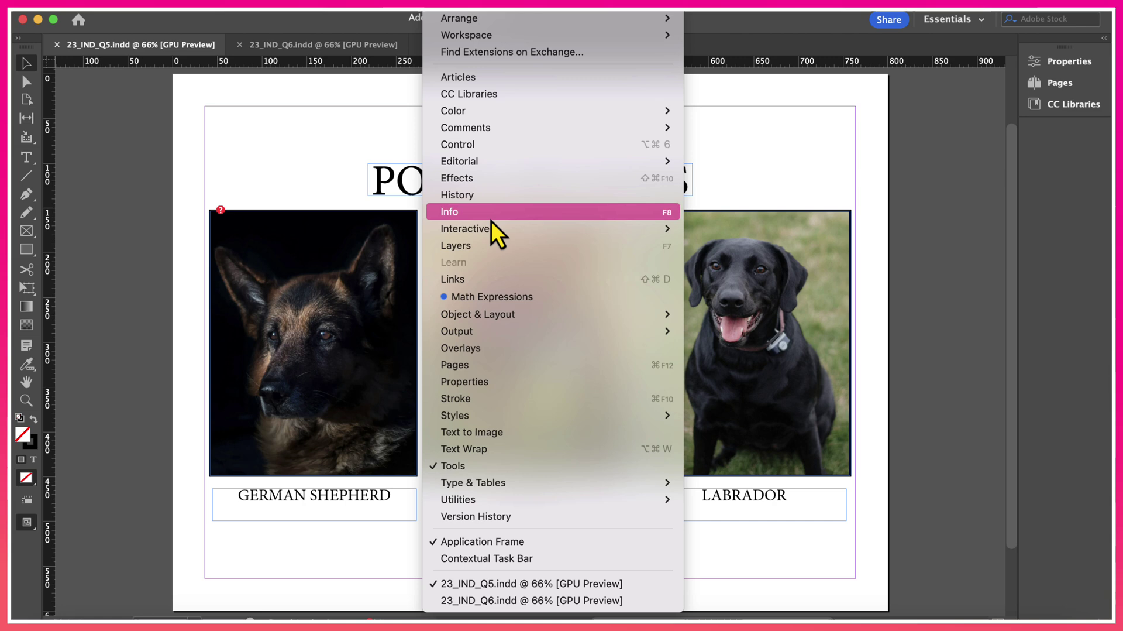
{"action": "left_click", "coordinate": [493, 246]}
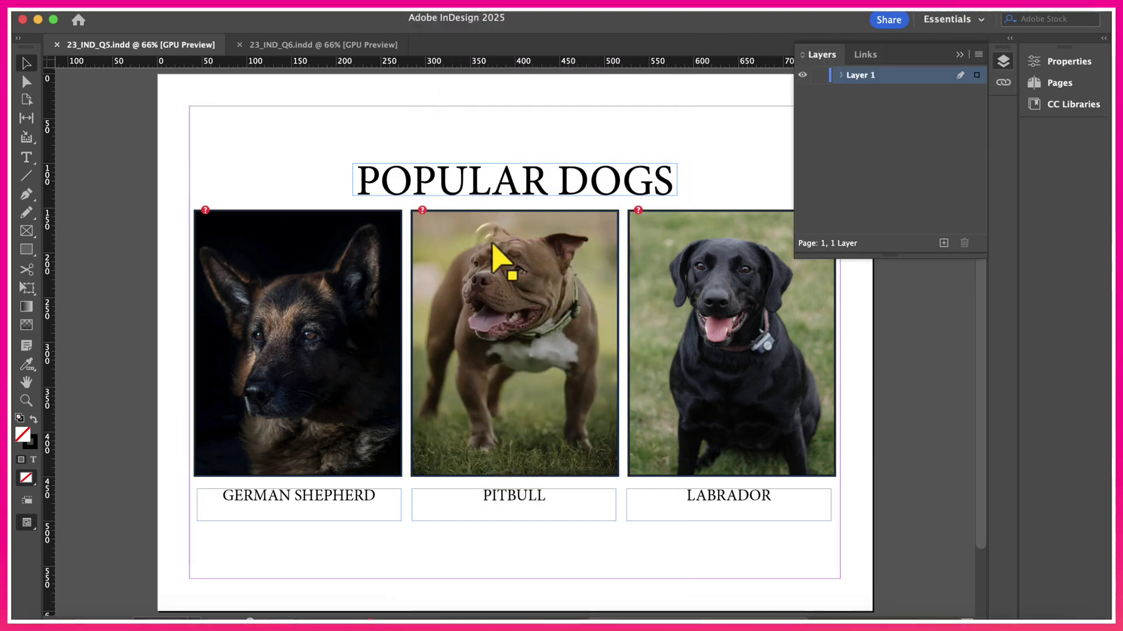
{"action": "left_click", "coordinate": [841, 76]}
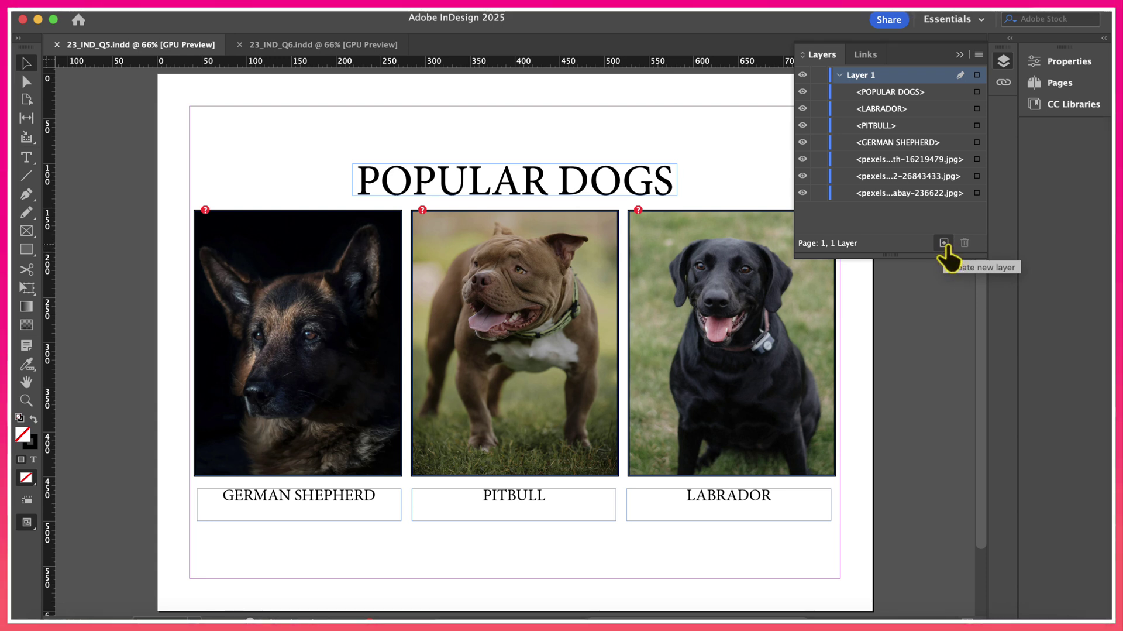
- Create a new layer from the Layers panel menu, keeping Red colour and naming it 'Images'
{"action": "left_click", "coordinate": [980, 55]}
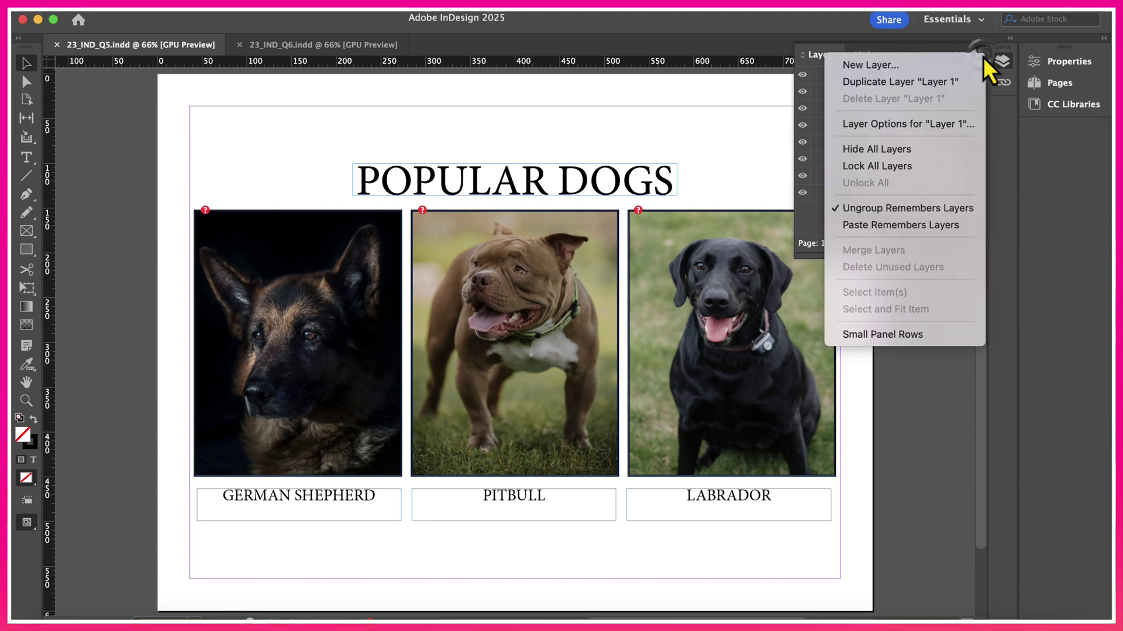
{"action": "left_click", "coordinate": [877, 65]}
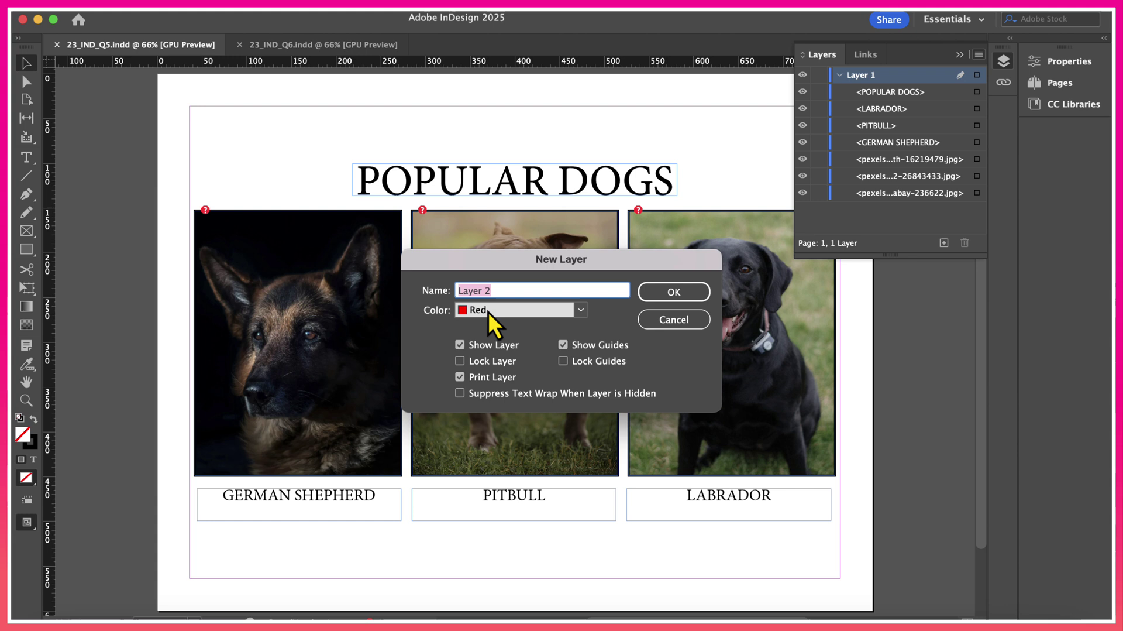
{"action": "left_click", "coordinate": [583, 312]}
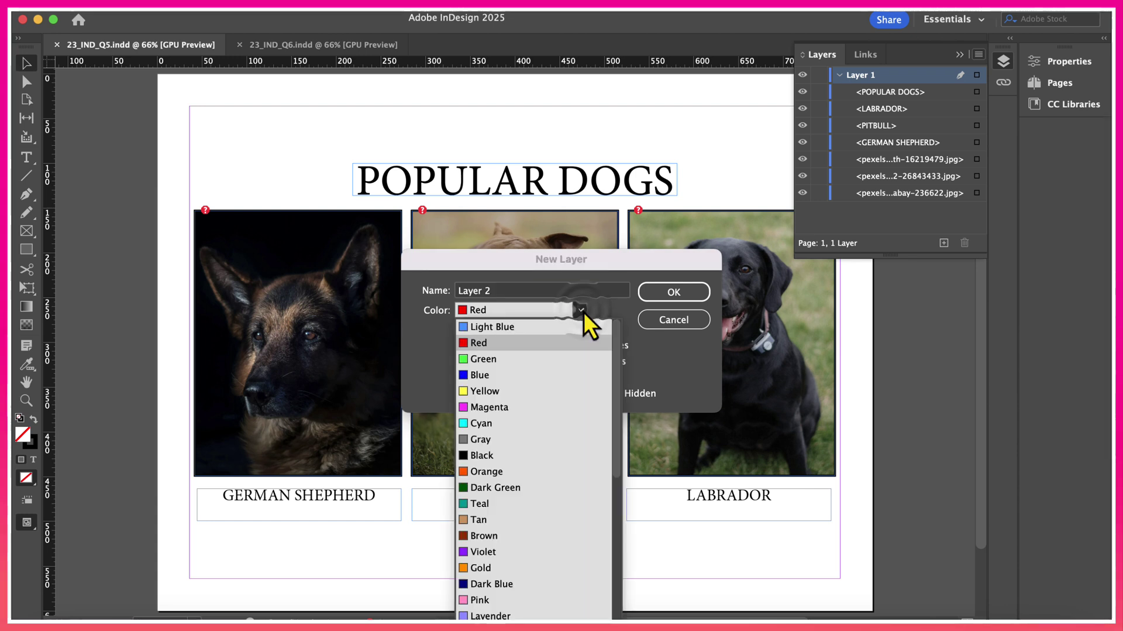
{"action": "left_click", "coordinate": [554, 298]}
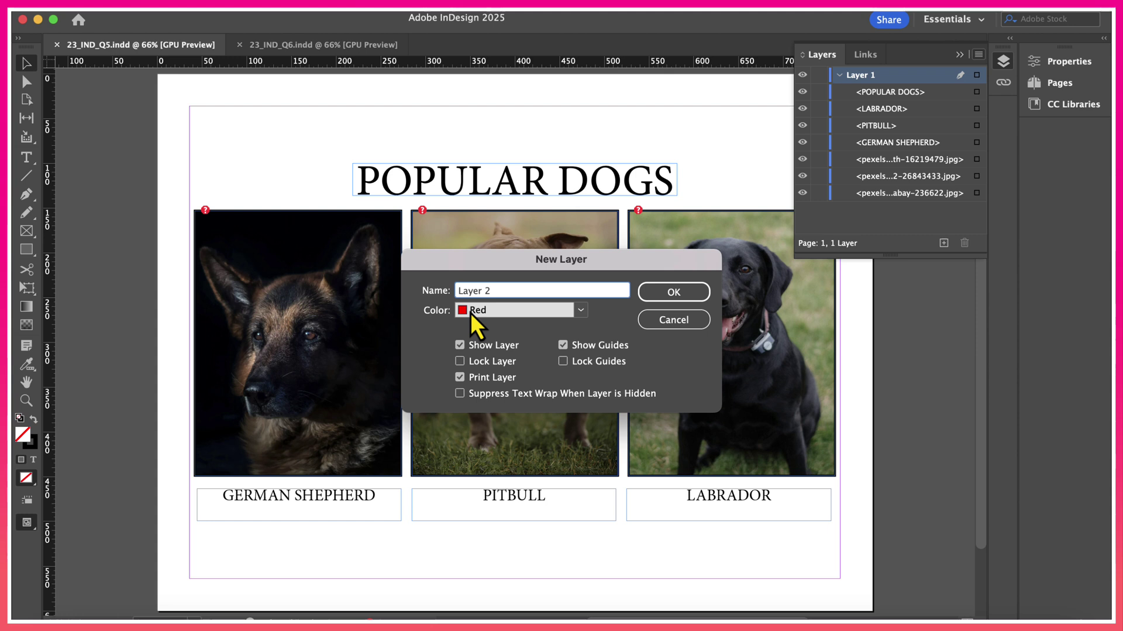
{"action": "triple_click", "coordinate": [525, 290]}
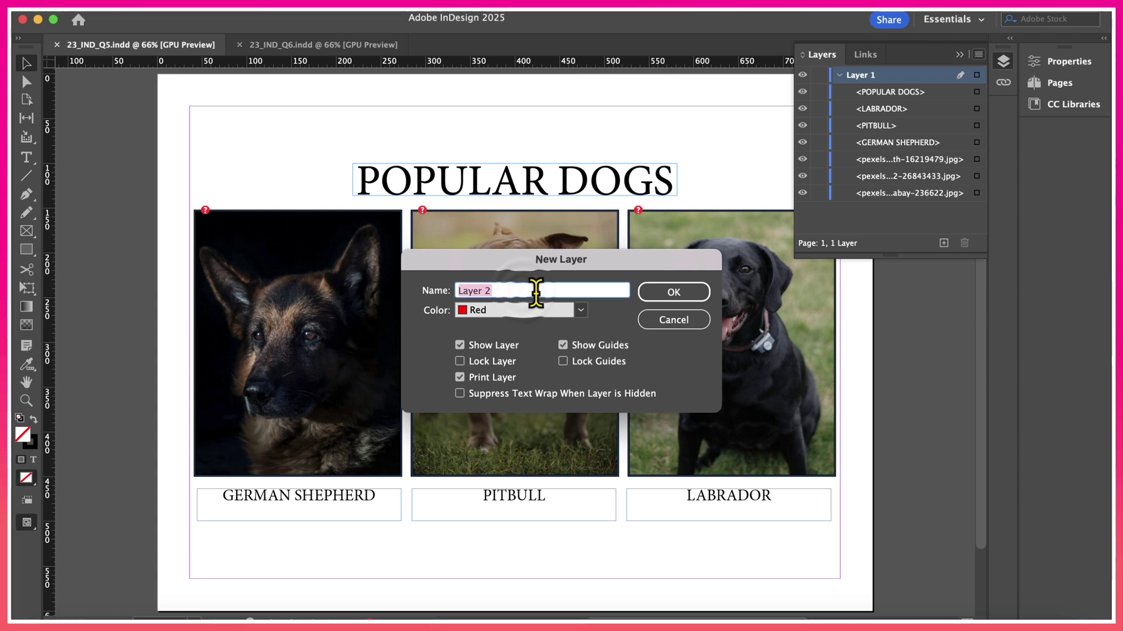
{"action": "type", "text": "Images"}
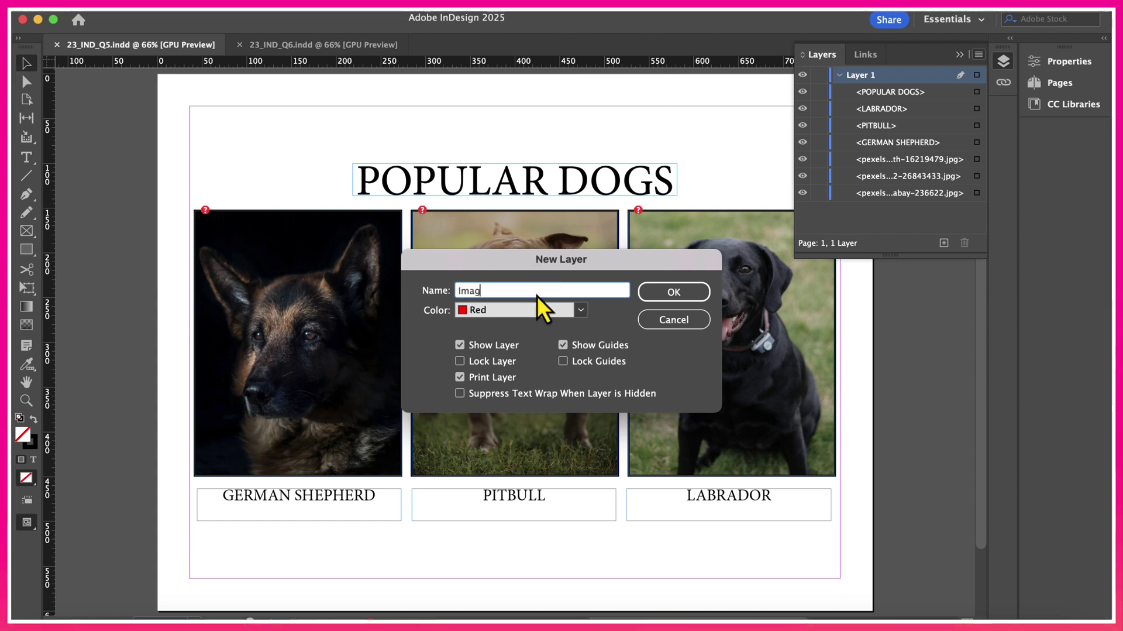
{"action": "left_click", "coordinate": [665, 297]}
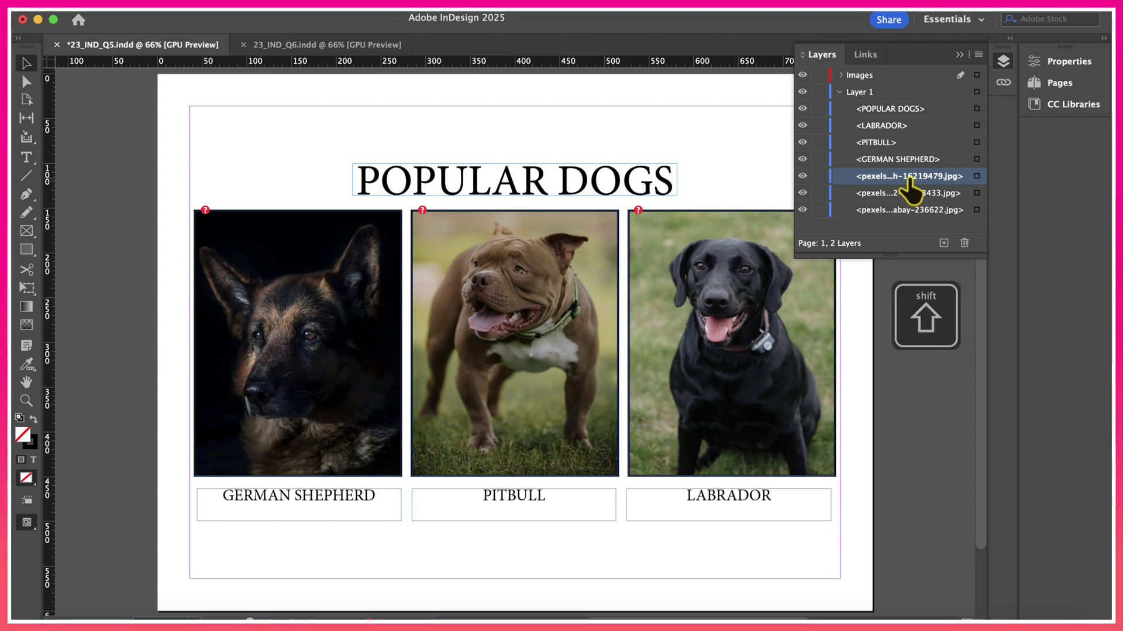
- Move the three pexels dog photos from Layer 1 onto the Images layer and expand it
{"action": "left_click", "coordinate": [903, 194], "text": "shift"}
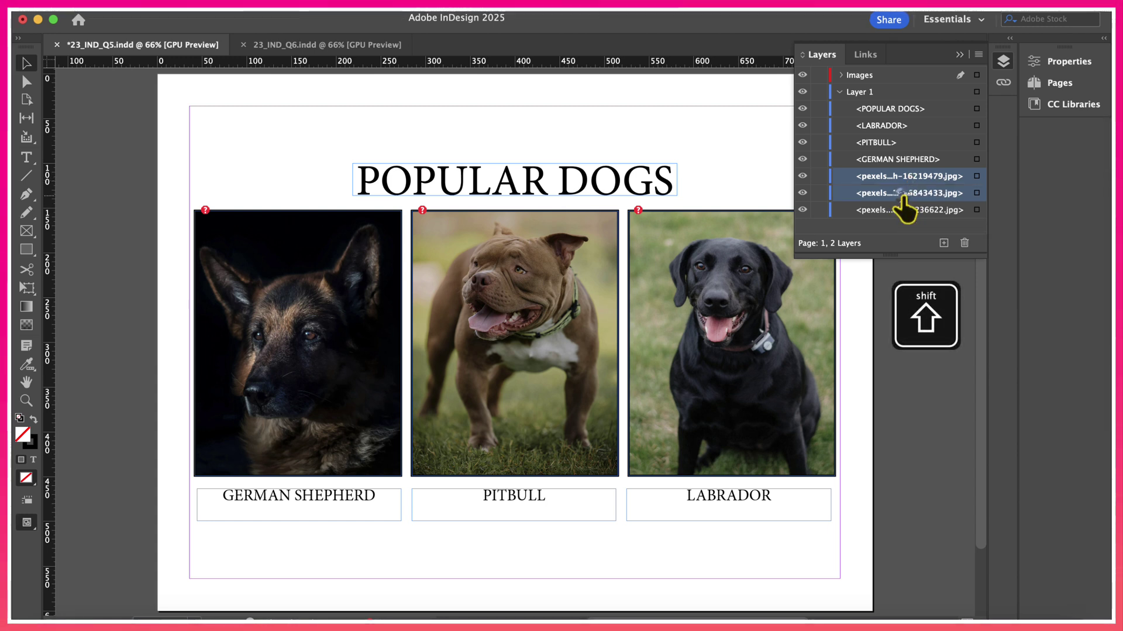
{"action": "left_click", "coordinate": [895, 208], "text": "shift"}
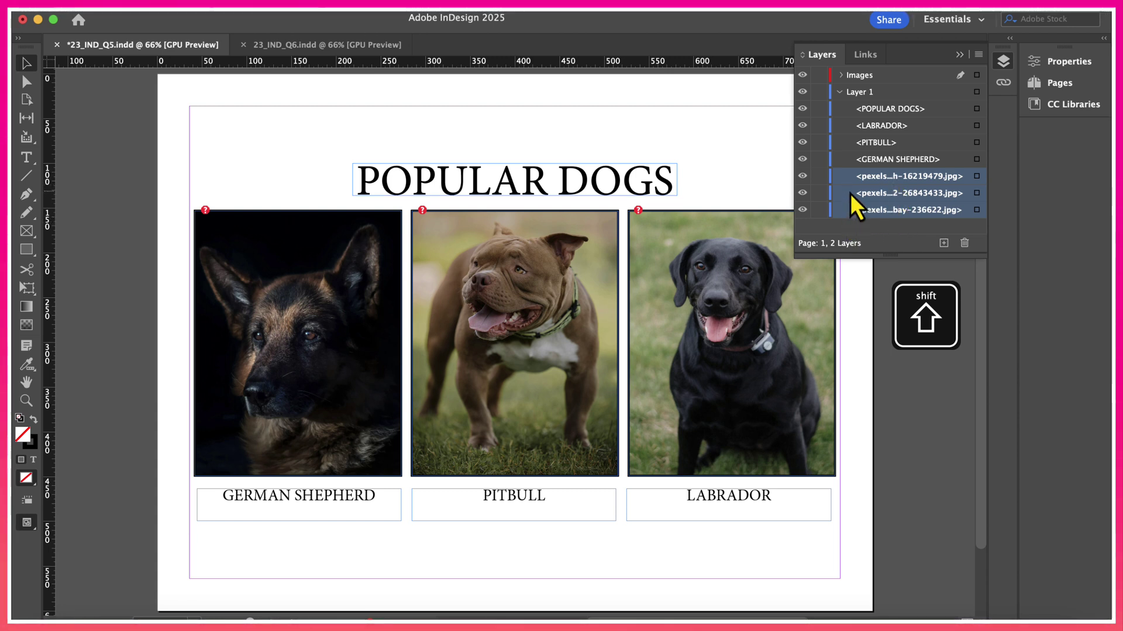
{"action": "left_click_drag", "start_coordinate": [865, 196], "coordinate": [867, 89]}
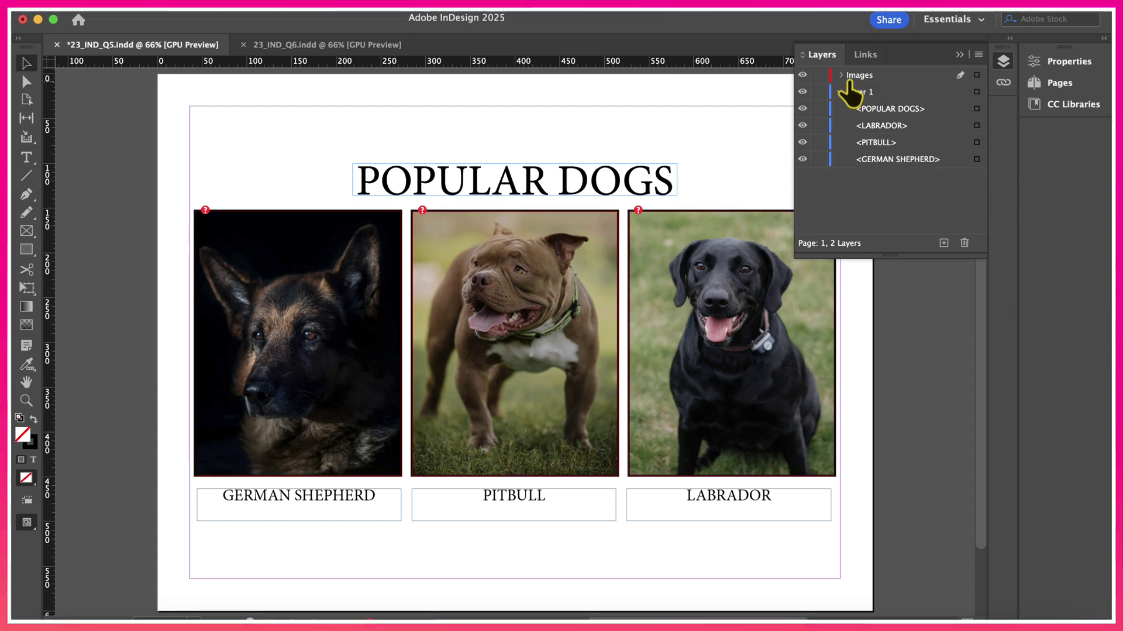
{"action": "left_click", "coordinate": [842, 76]}
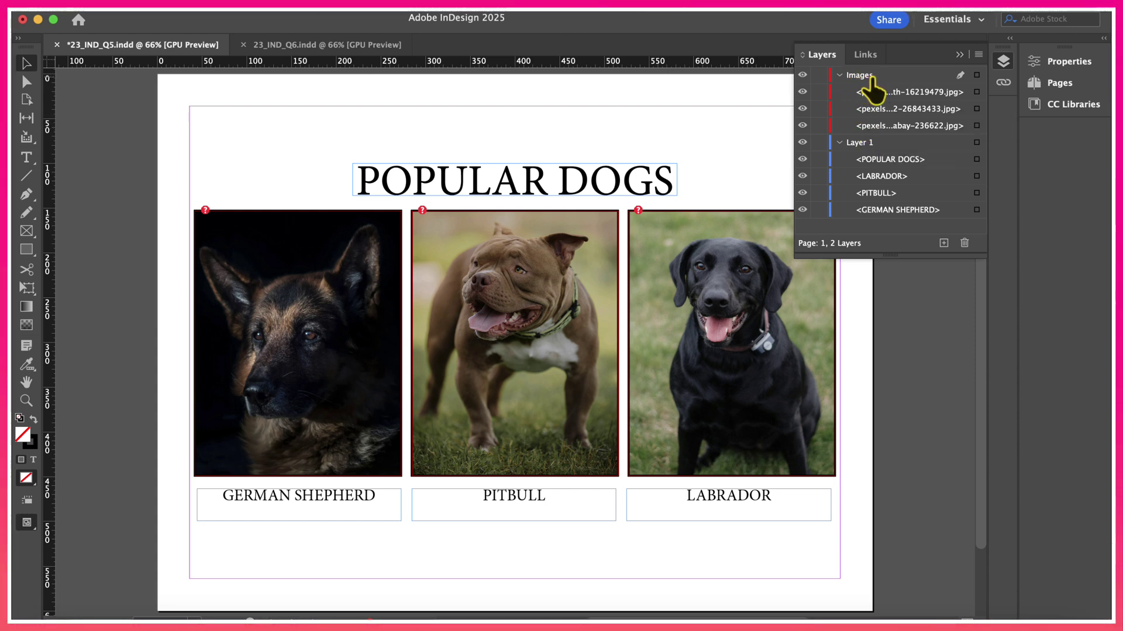
{"action": "left_click_drag", "start_coordinate": [870, 82], "coordinate": [871, 153]}
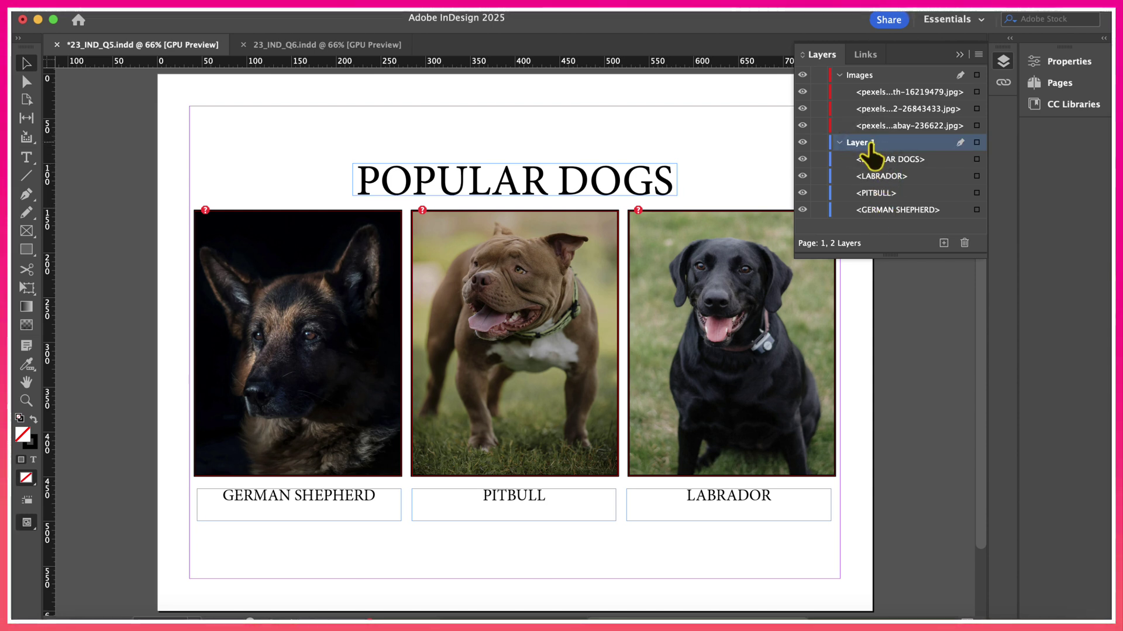
- Rename Layer 1 to 'Text' in its layer options
{"action": "double_click", "coordinate": [868, 143]}
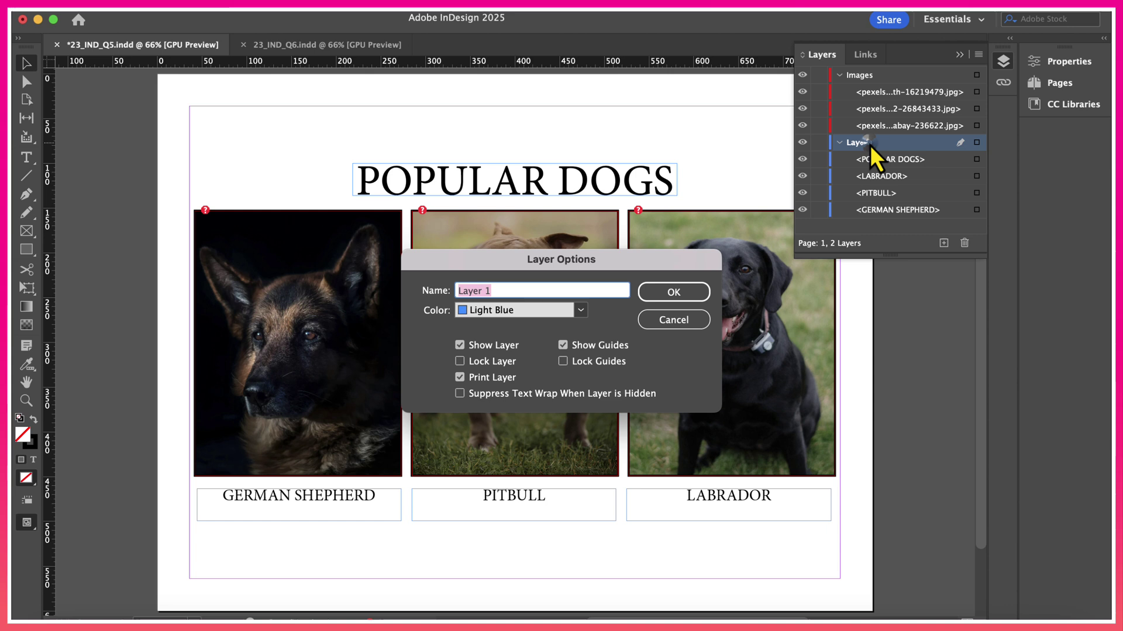
{"action": "key", "text": "BackSpace"}
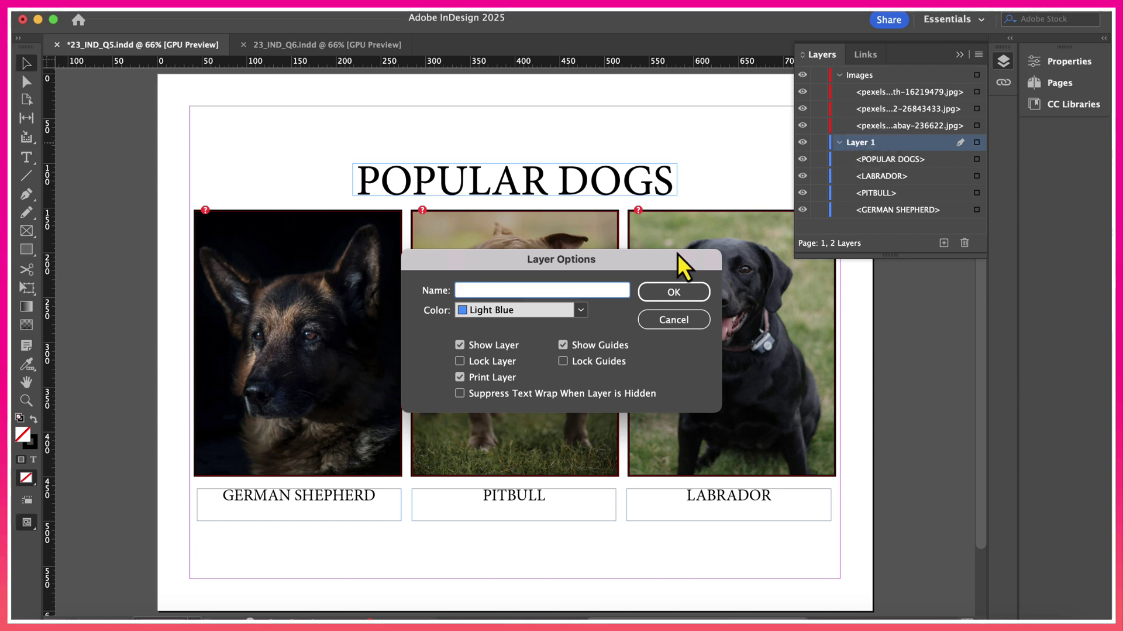
{"action": "type", "text": "Text"}
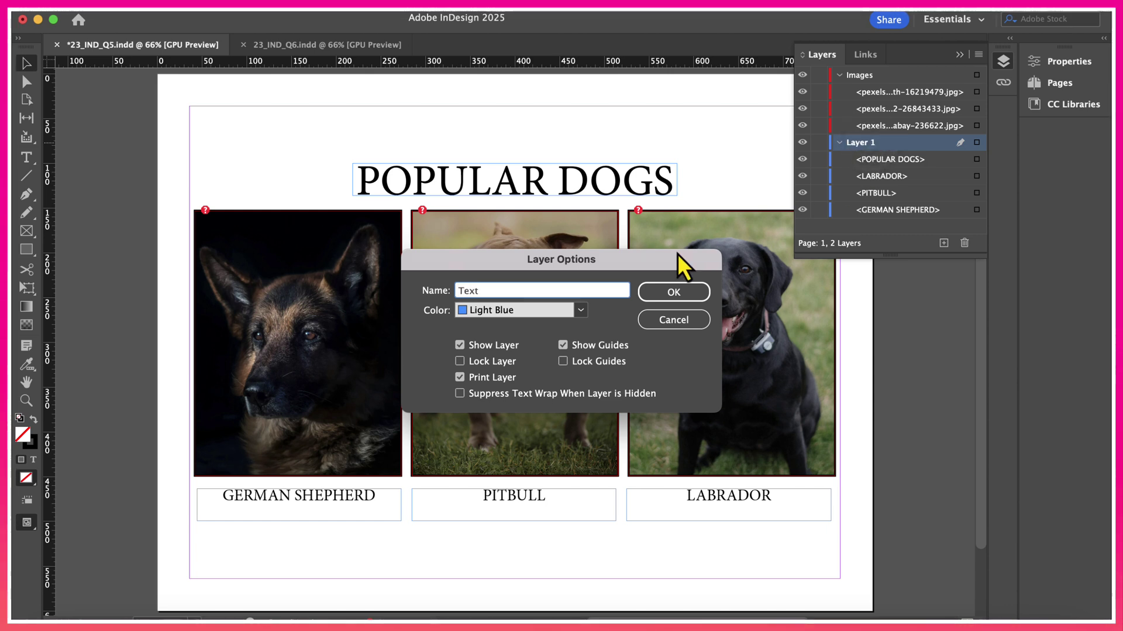
{"action": "left_click", "coordinate": [680, 295]}
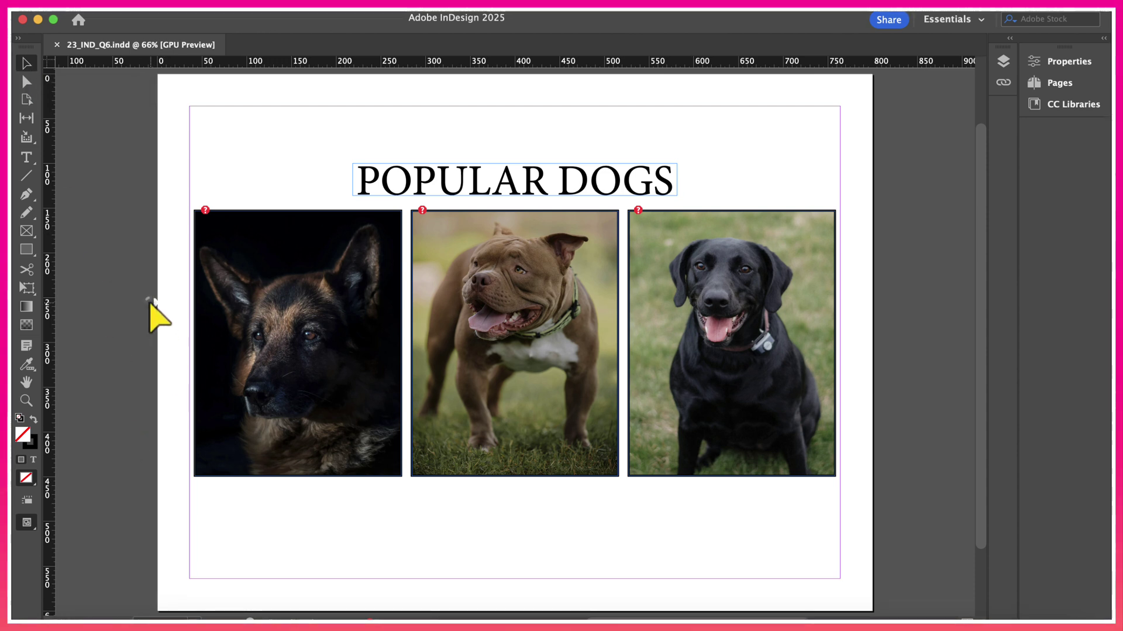
- Select the German shepherd, pitbull and Labrador photo frames and group them together
{"action": "left_click_drag", "start_coordinate": [151, 303], "coordinate": [864, 527]}
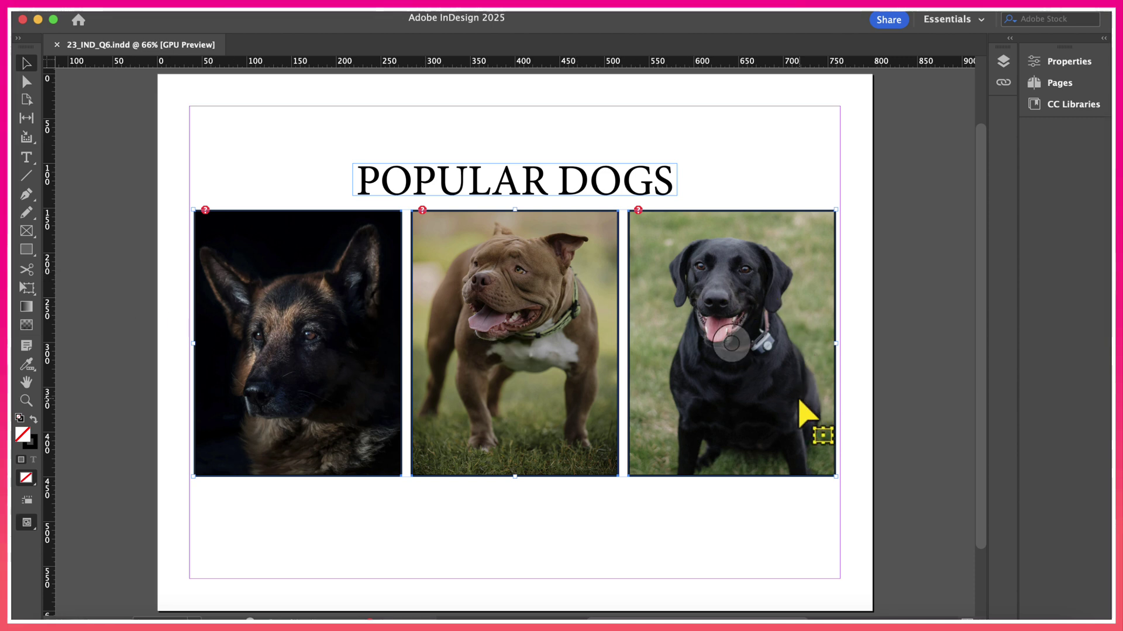
{"action": "left_click", "coordinate": [910, 316]}
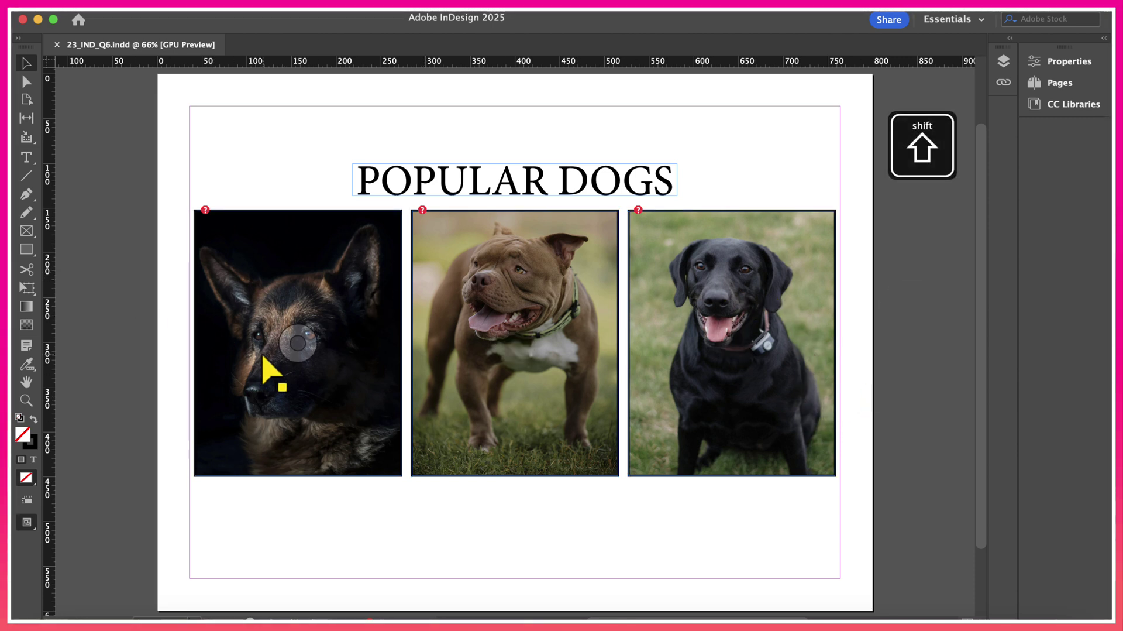
{"action": "left_click", "coordinate": [264, 383], "text": "shift"}
{"action": "left_click", "coordinate": [489, 375], "text": "shift"}
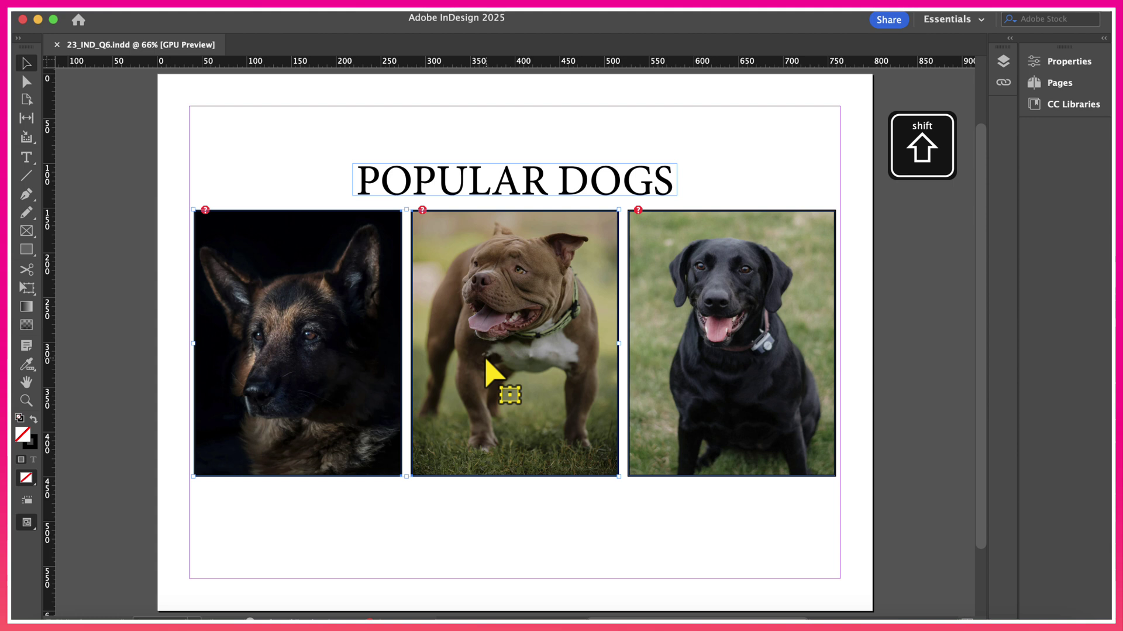
{"action": "left_click", "coordinate": [680, 347], "text": "shift"}
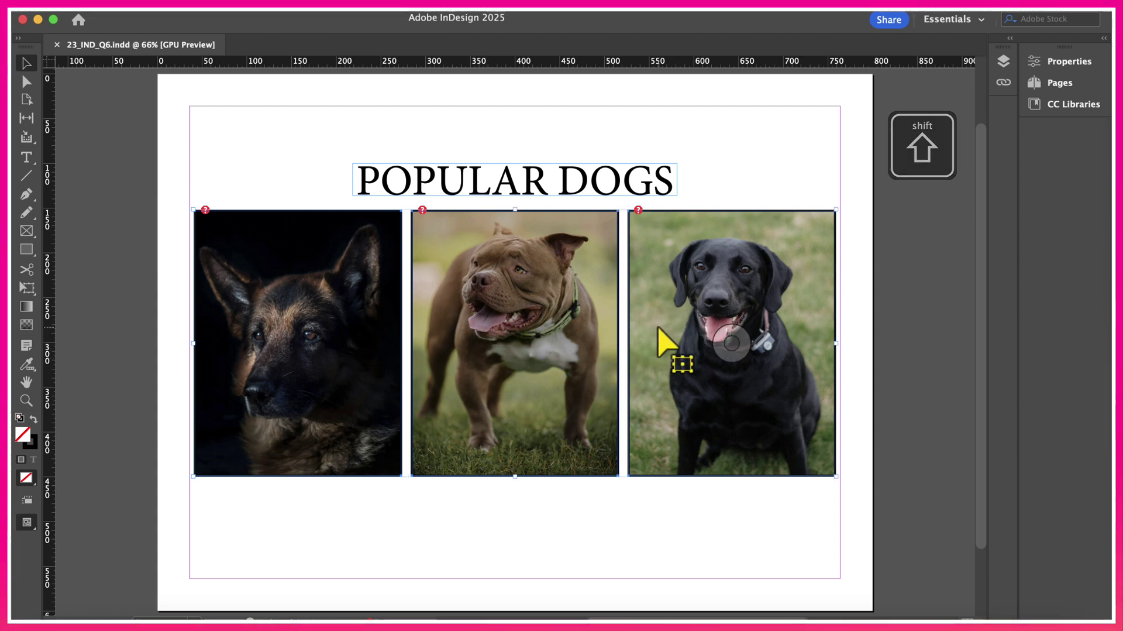
{"action": "right_click", "coordinate": [668, 243]}
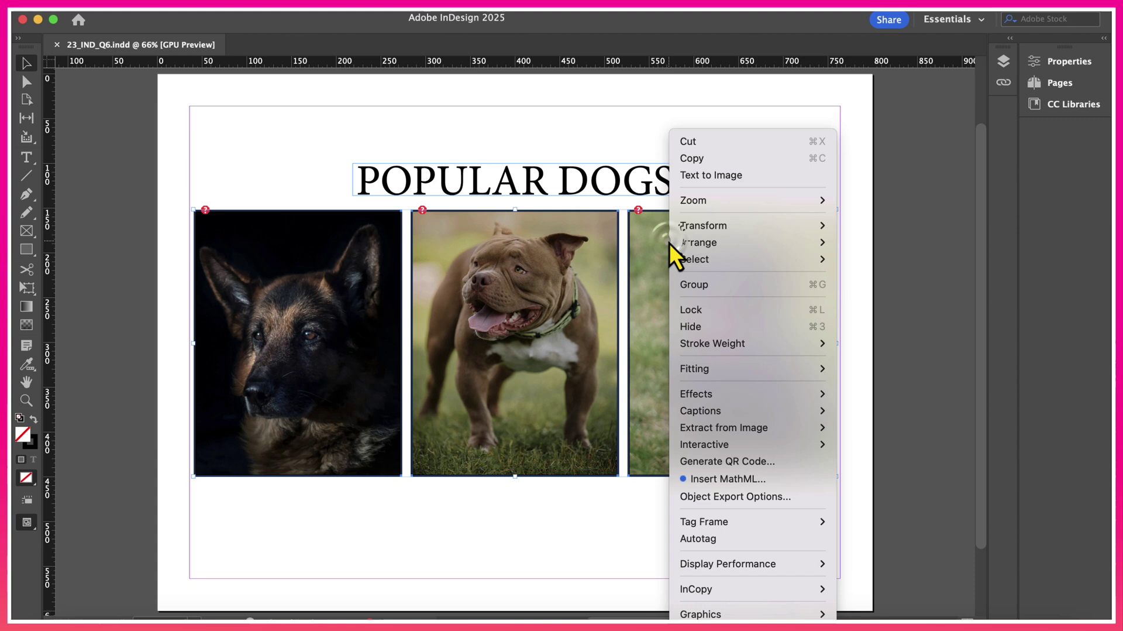
{"action": "left_click", "coordinate": [686, 286]}
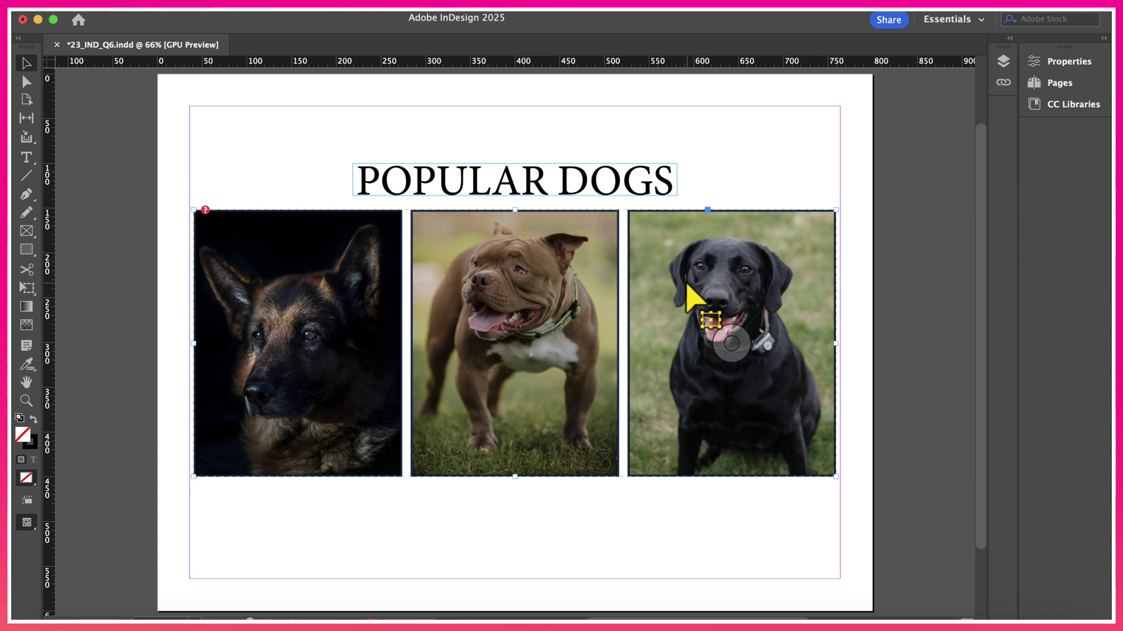
- Show the Layers panel, expand Layer 1 and rename the photo group to 'dogs'
{"action": "left_click", "coordinate": [475, 11]}
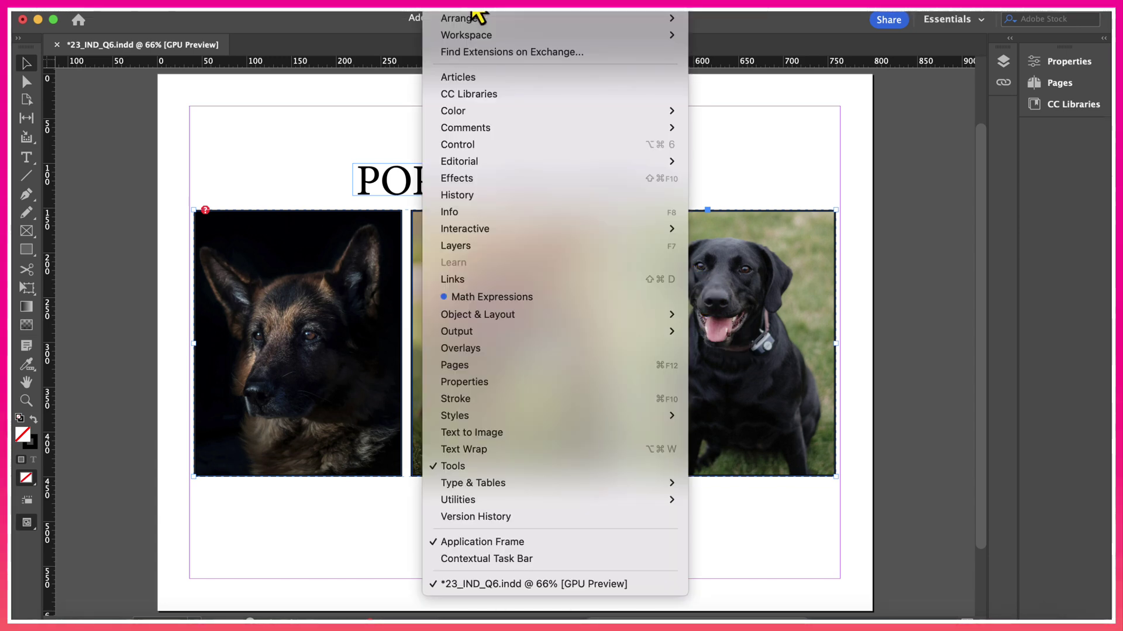
{"action": "left_click", "coordinate": [488, 248]}
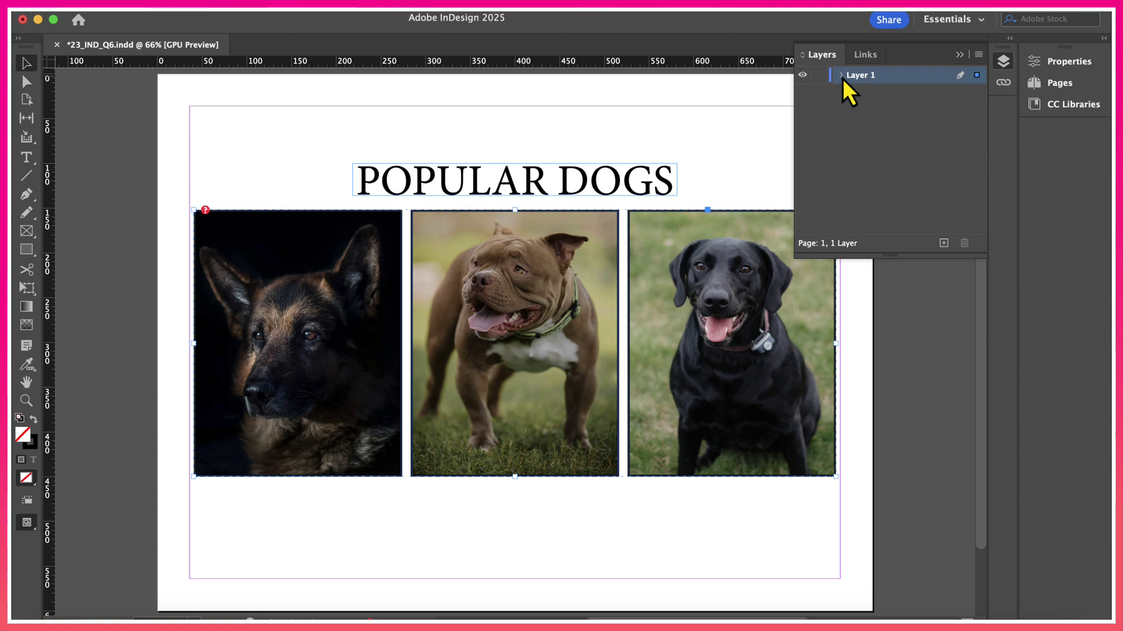
{"action": "left_click", "coordinate": [842, 77]}
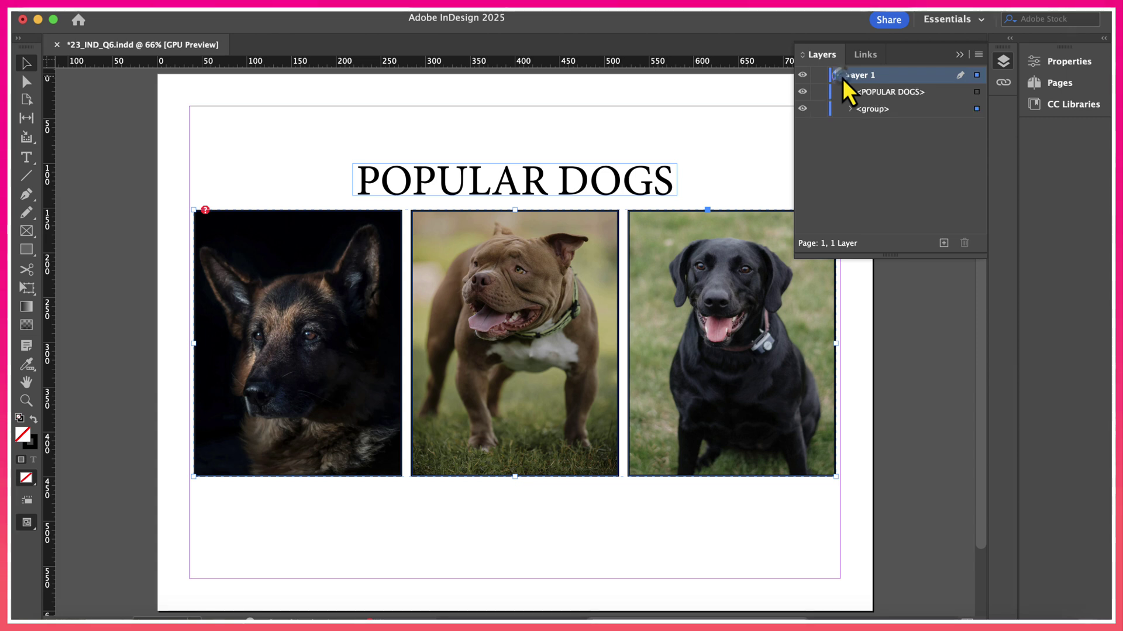
{"action": "left_click", "coordinate": [873, 110]}
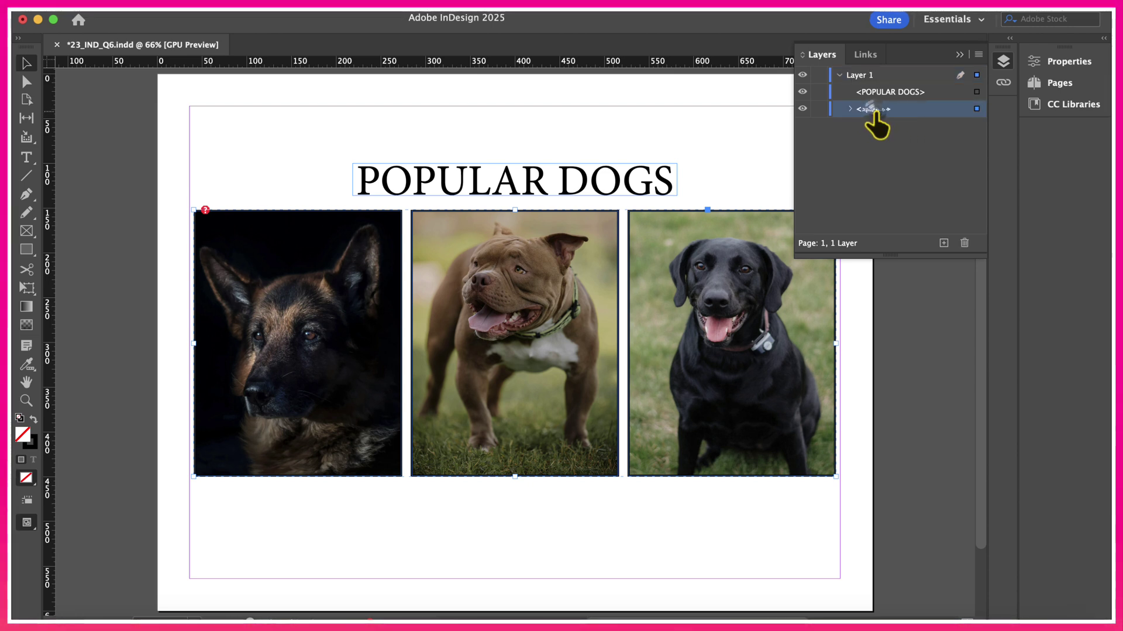
{"action": "double_click", "coordinate": [886, 113]}
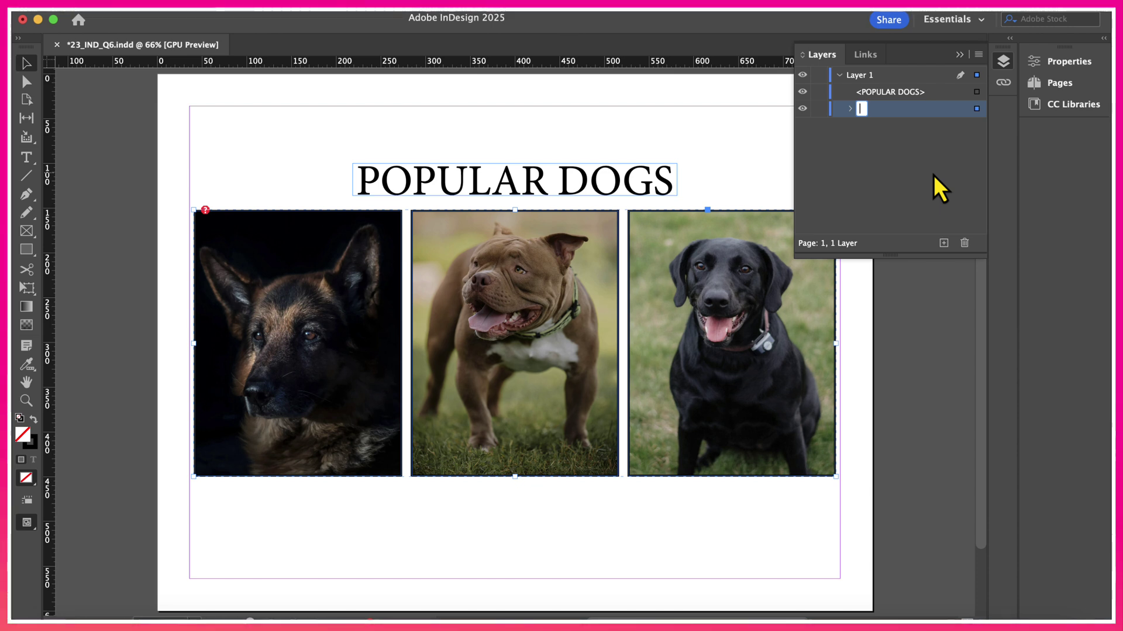
{"action": "type", "text": "dogs"}
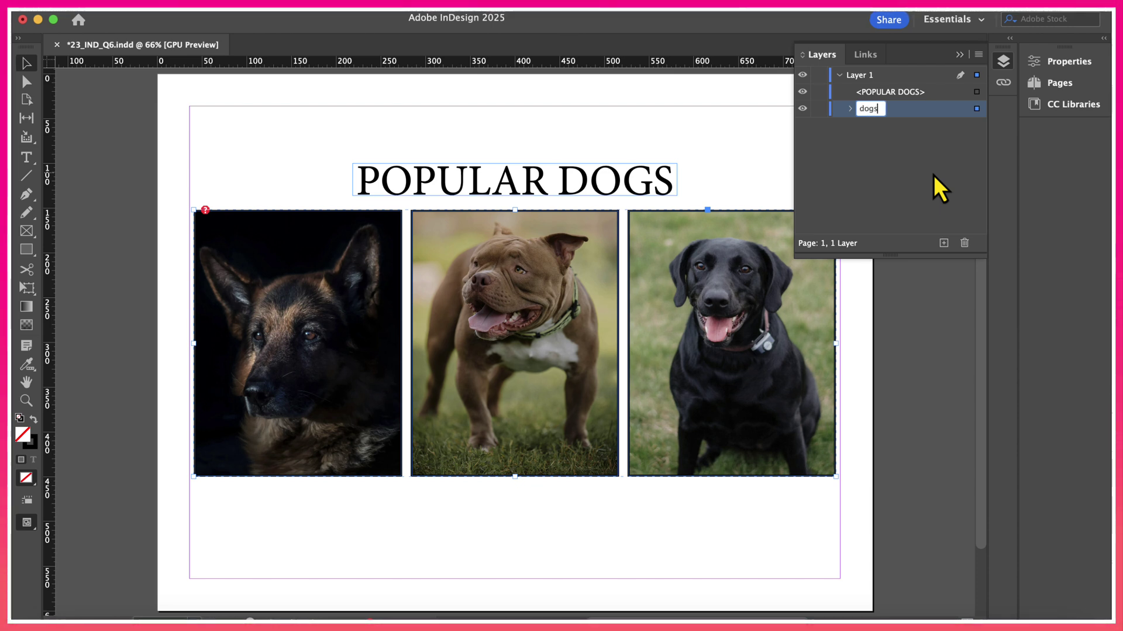
{"action": "key", "text": "Return"}
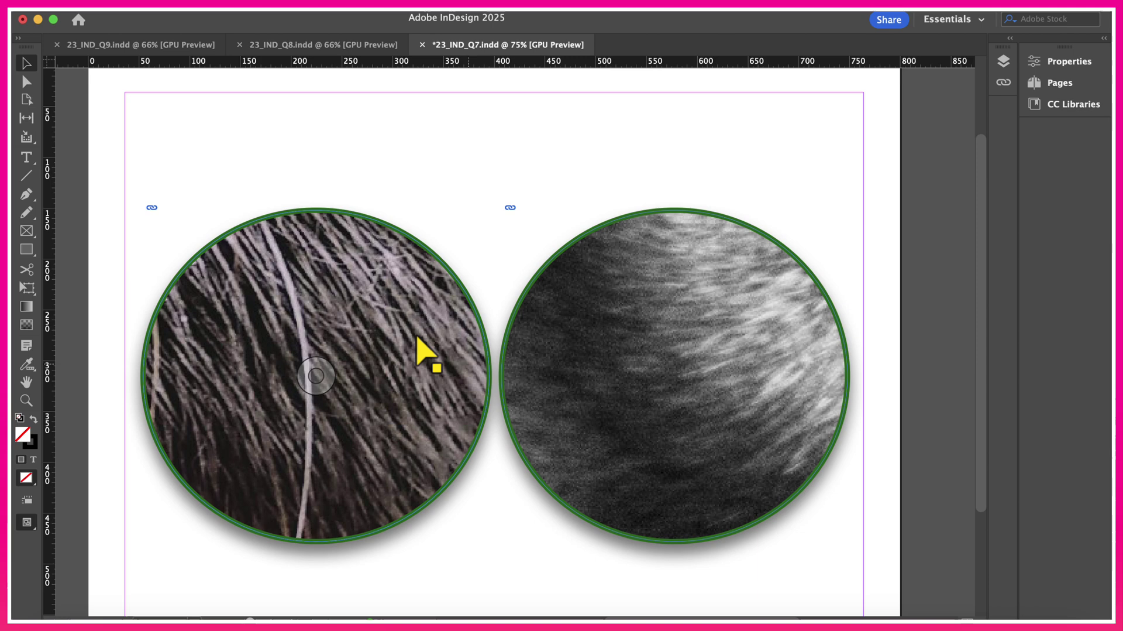
- Select both circular frames and apply the DOGS object style from the Object Styles panel
{"action": "left_click_drag", "start_coordinate": [172, 169], "coordinate": [802, 568]}
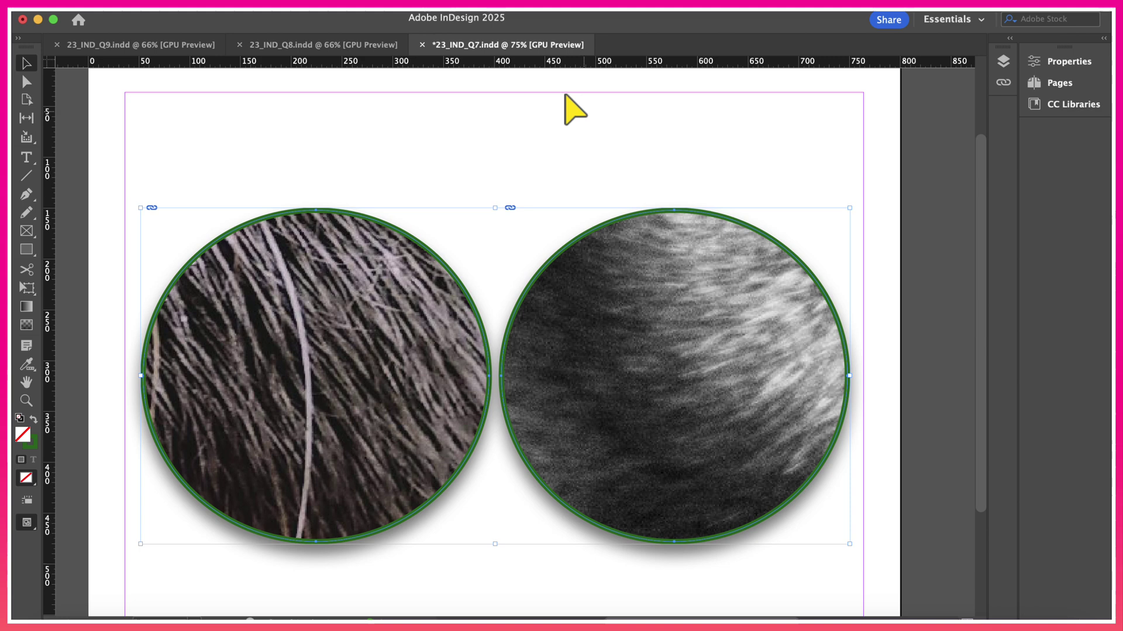
{"action": "left_click", "coordinate": [463, 13]}
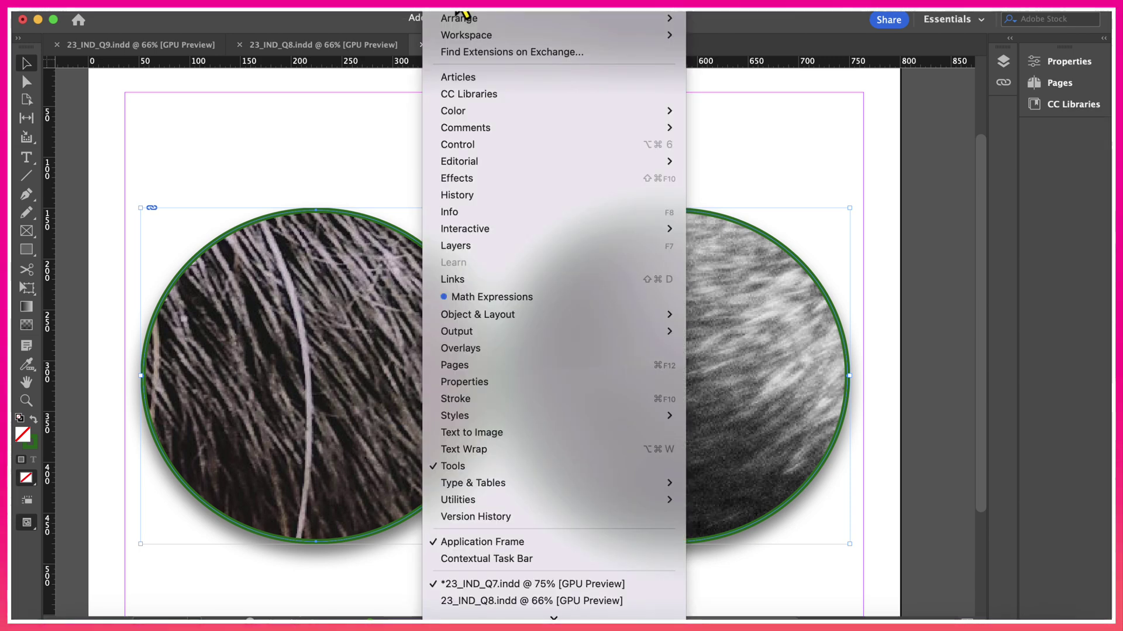
{"action": "mouse_move", "coordinate": [485, 414]}
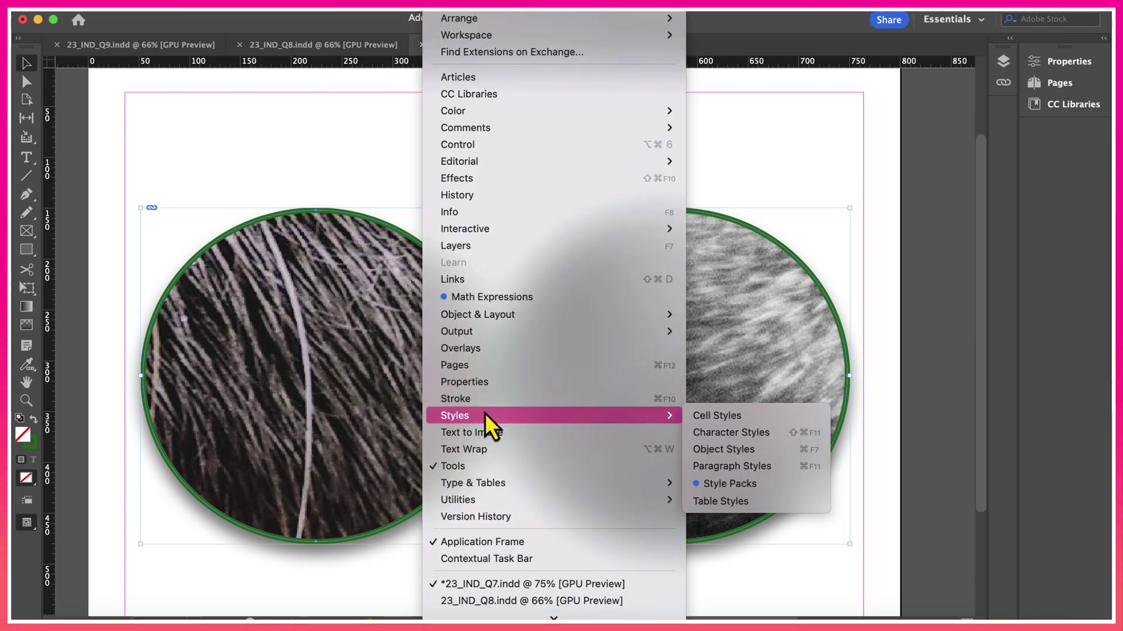
{"action": "left_click", "coordinate": [786, 452]}
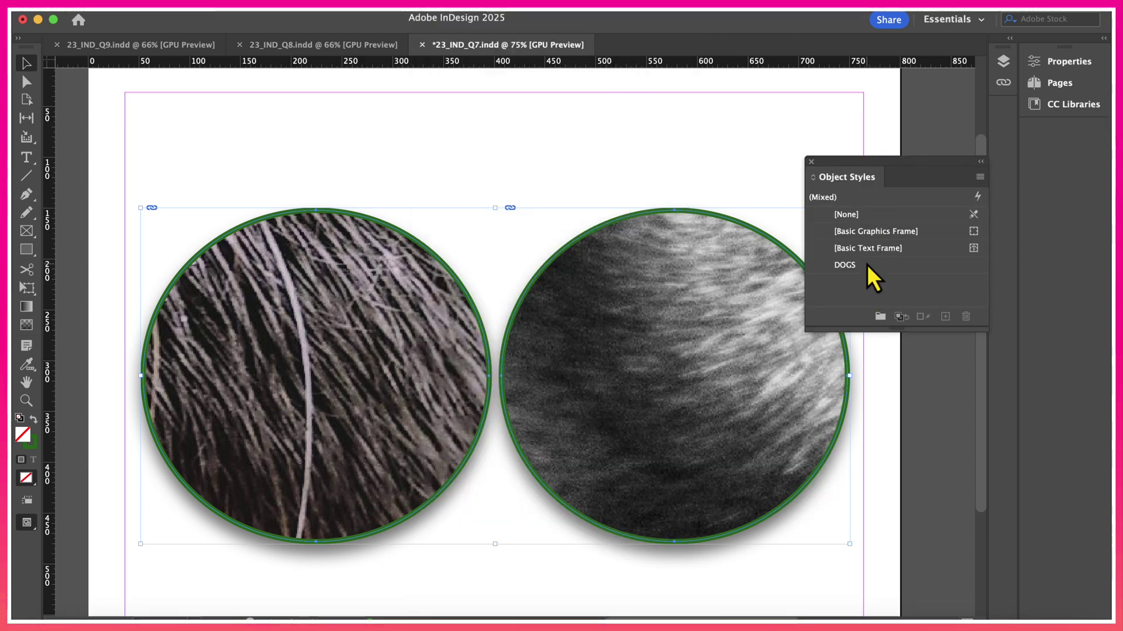
{"action": "left_click", "coordinate": [851, 267]}
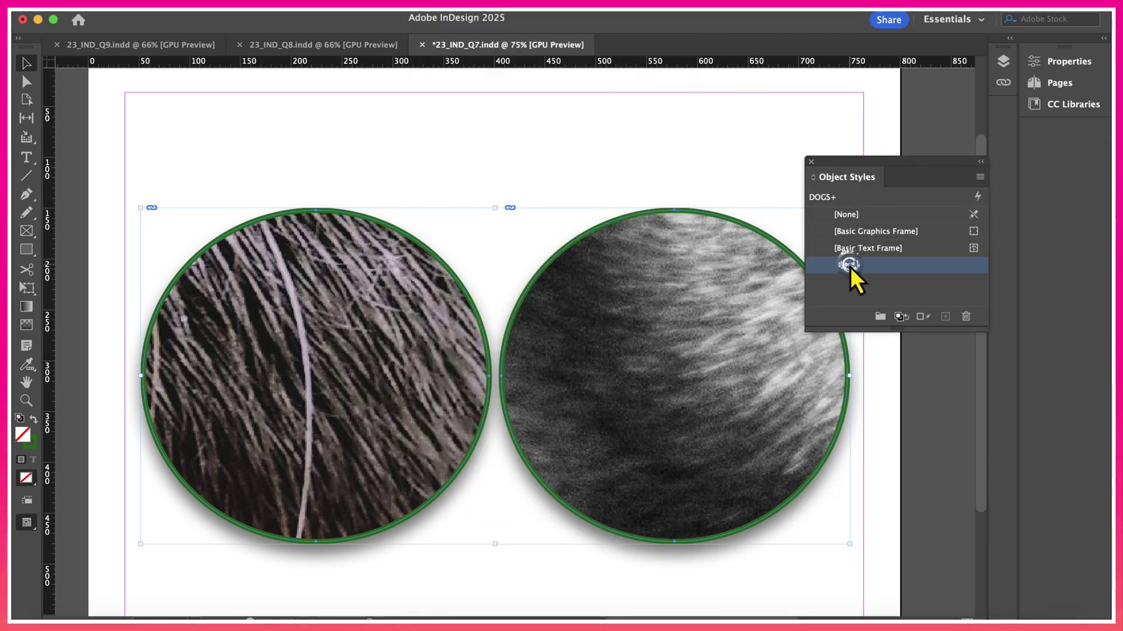
- Edit the DOGS style to include Frame Fitting Options with Fill Frame Proportionally fitting
{"action": "double_click", "coordinate": [900, 272]}
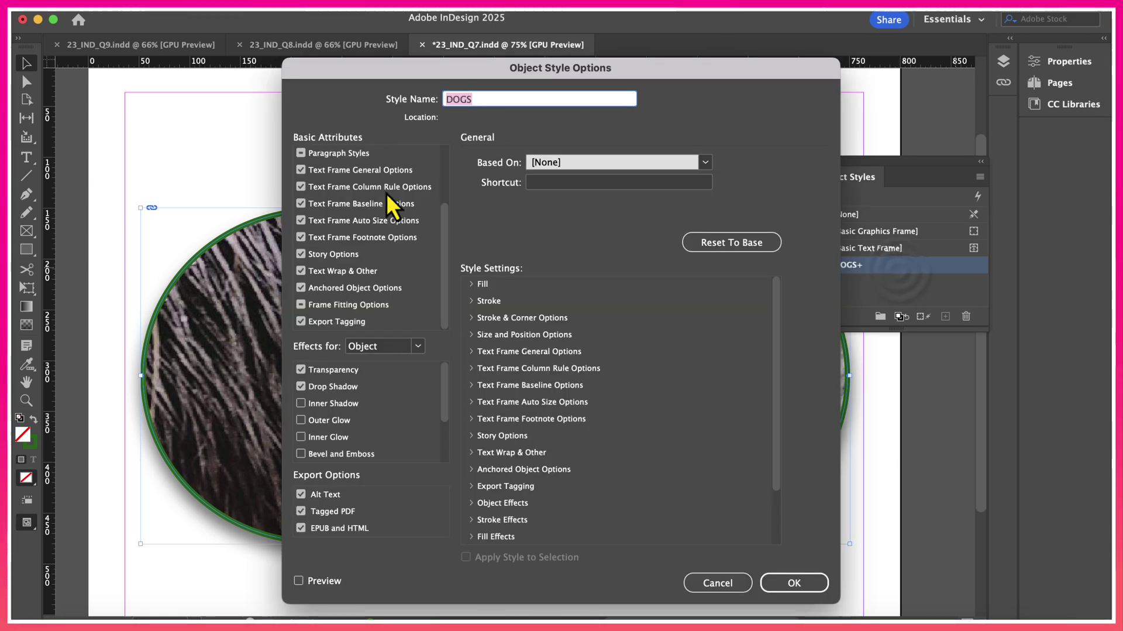
{"action": "left_click_drag", "start_coordinate": [445, 226], "coordinate": [444, 151]}
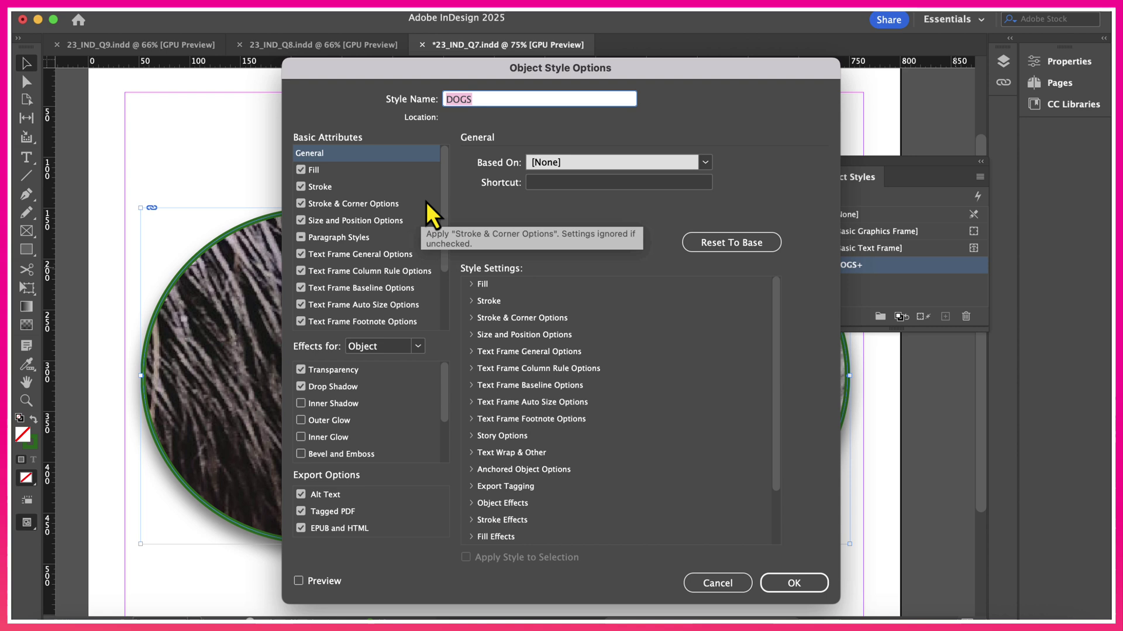
{"action": "left_click_drag", "start_coordinate": [444, 178], "coordinate": [440, 234]}
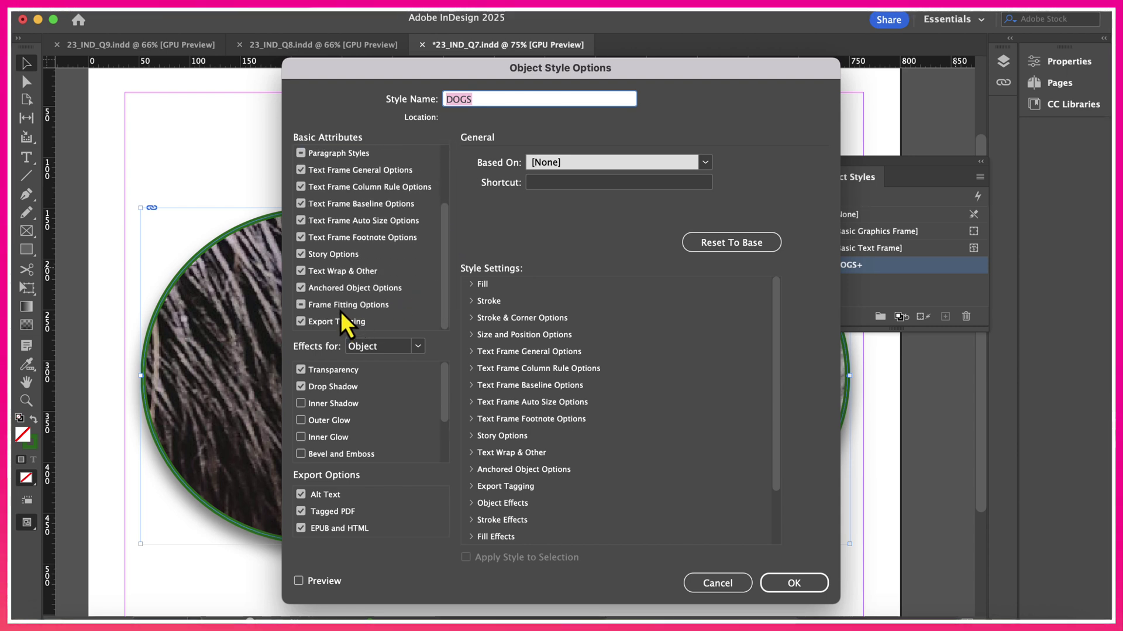
{"action": "left_click", "coordinate": [312, 305]}
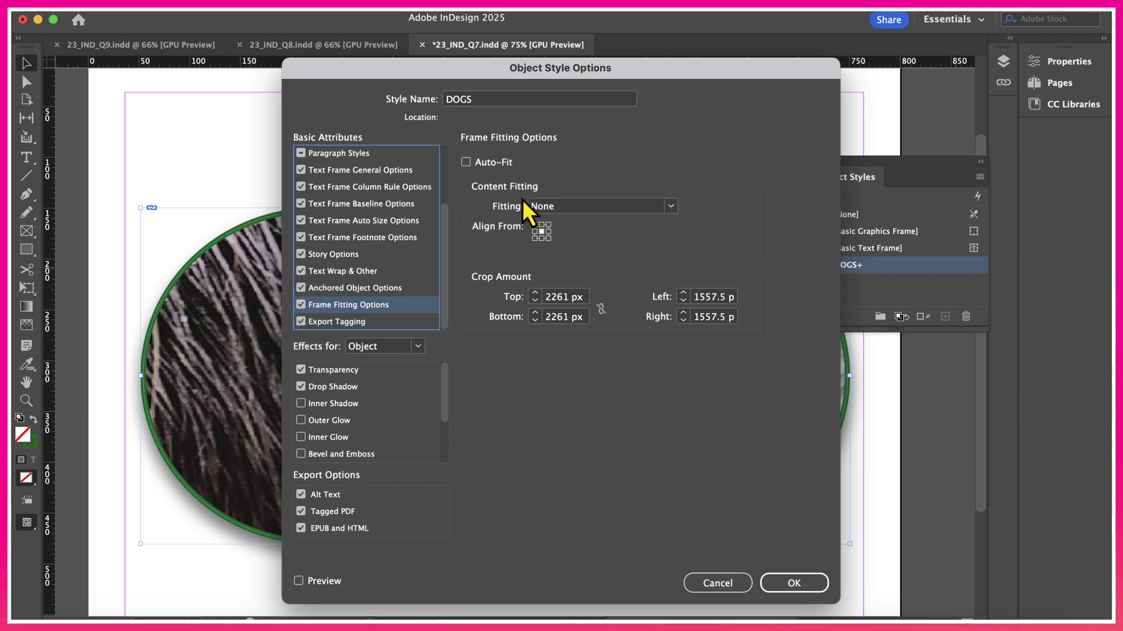
{"action": "left_click", "coordinate": [672, 207]}
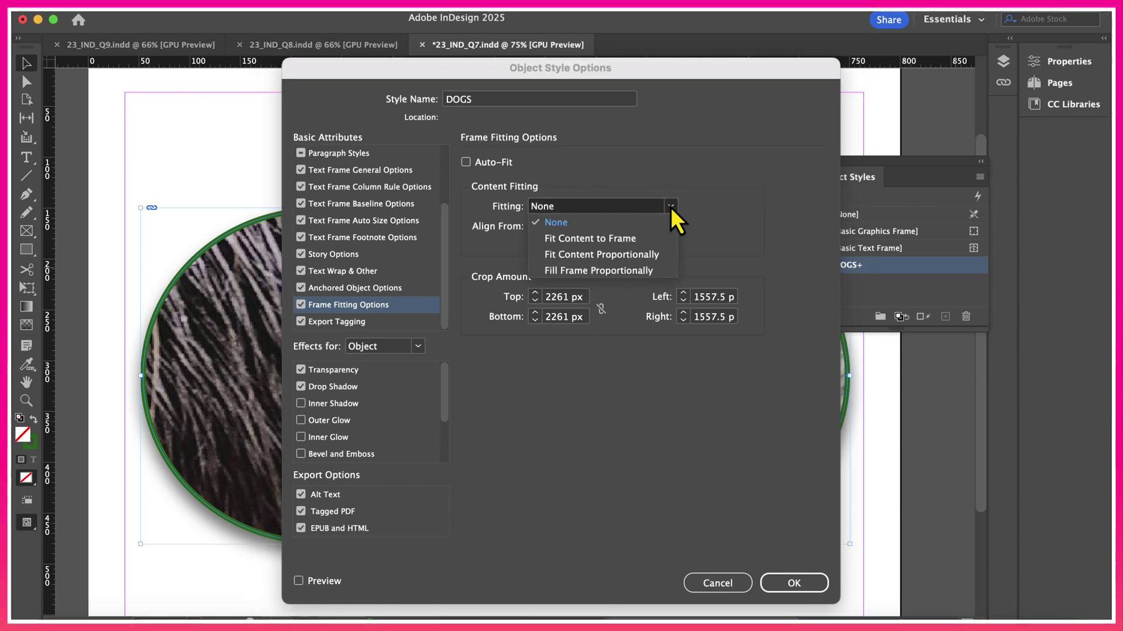
{"action": "left_click", "coordinate": [651, 272]}
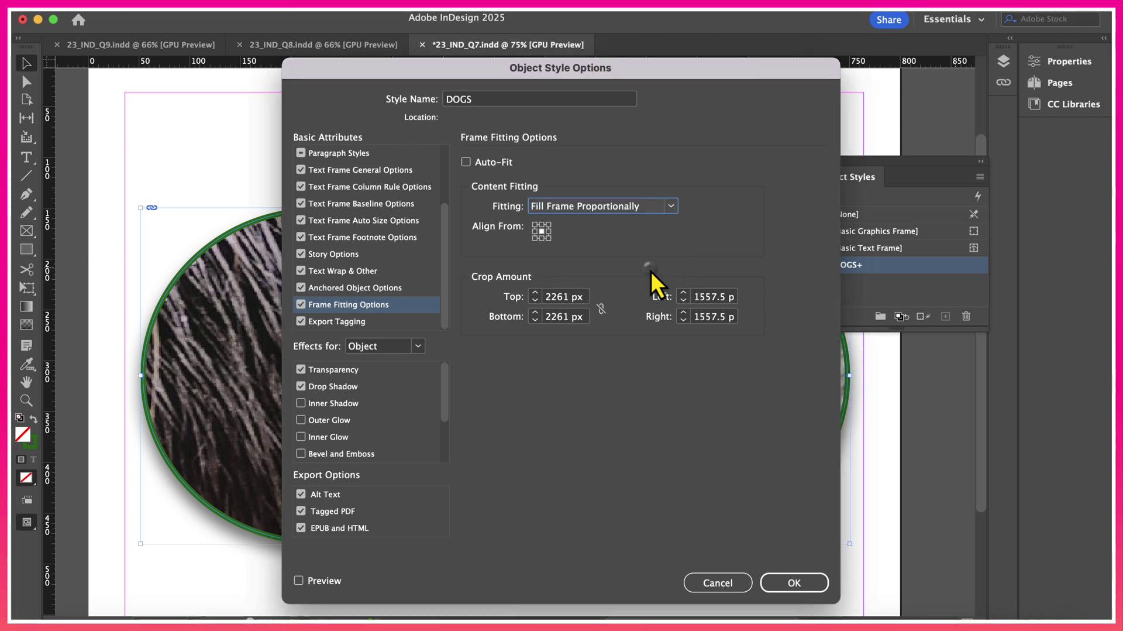
{"action": "left_click", "coordinate": [784, 587]}
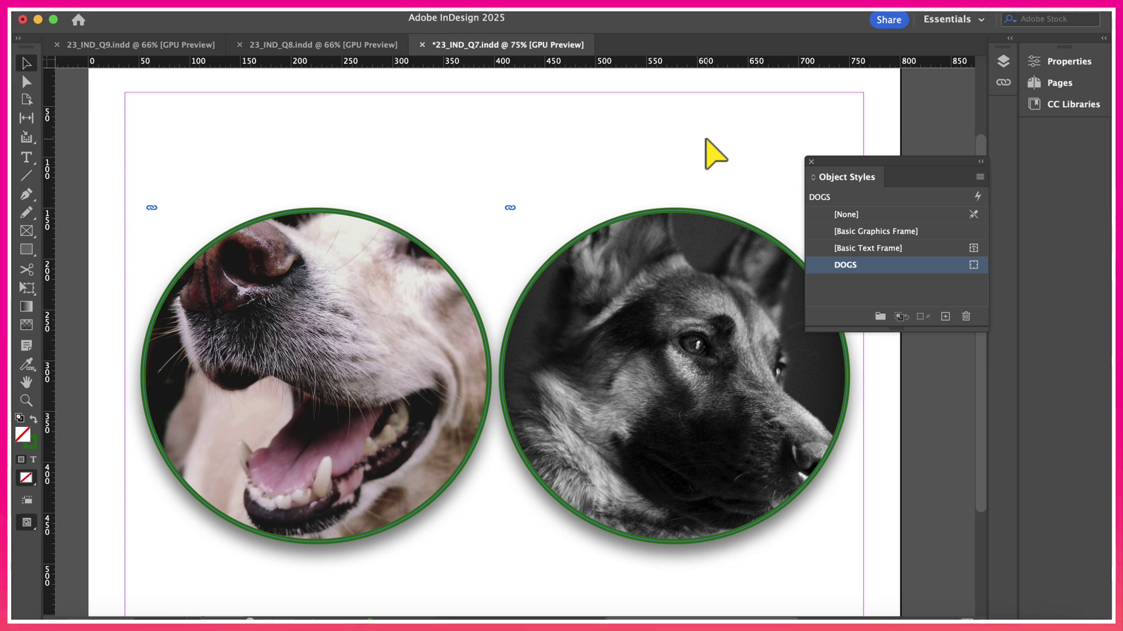
- Reopen the DOGS object style options to check its settings
{"action": "double_click", "coordinate": [918, 269]}
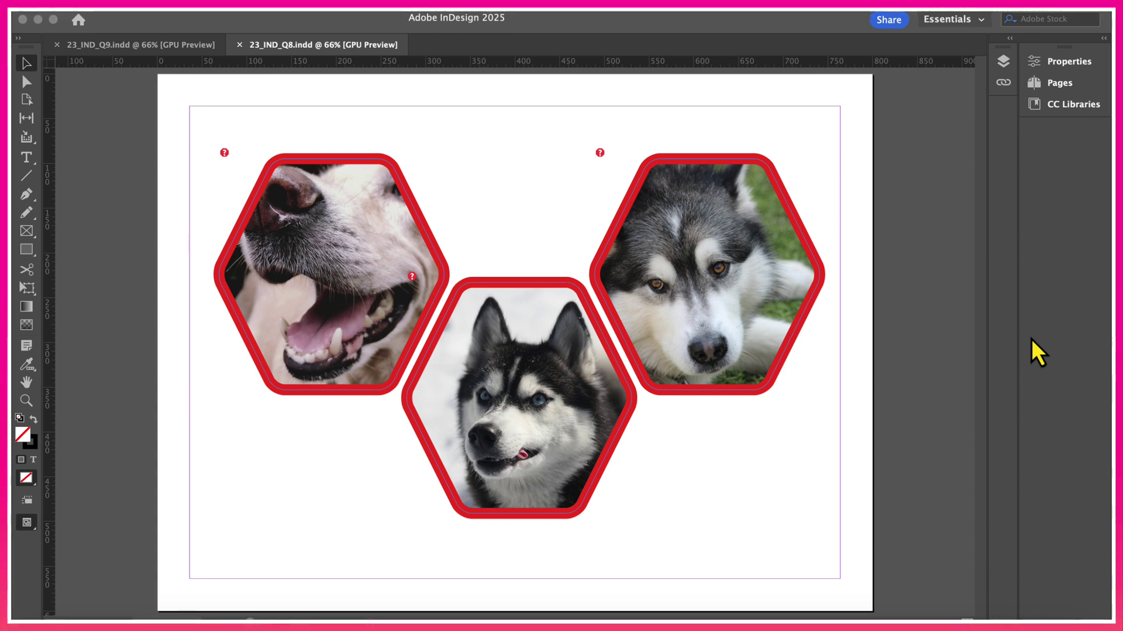
- Select the three hexagon frames and show the Object Styles panel to see their FRAME style
{"action": "left_click", "coordinate": [223, 198]}
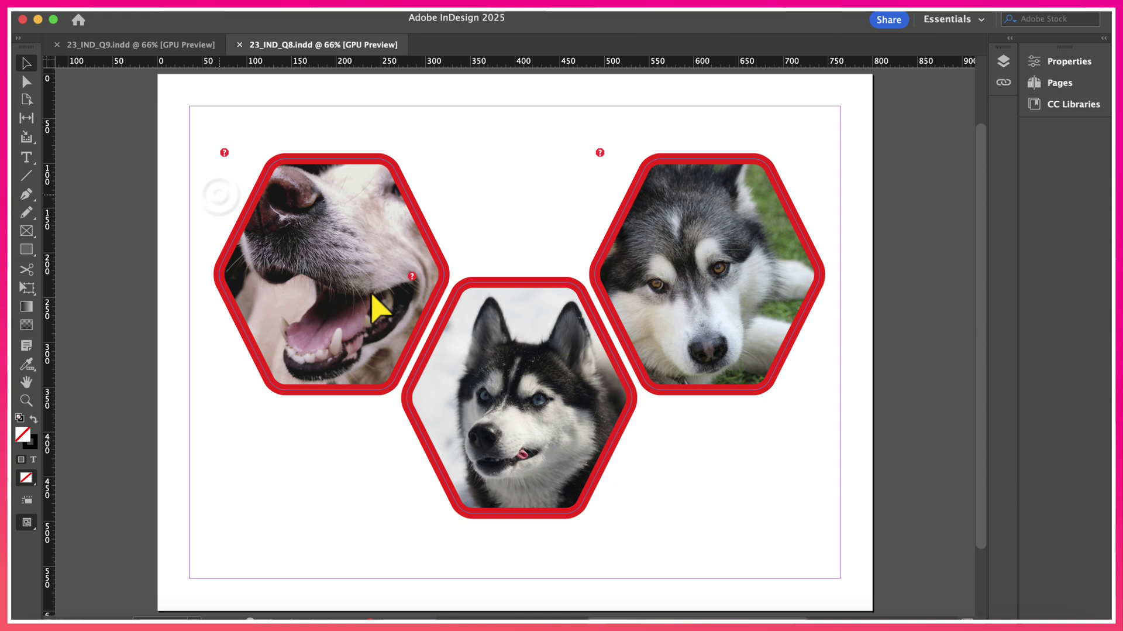
{"action": "left_click_drag", "start_coordinate": [155, 175], "coordinate": [872, 542]}
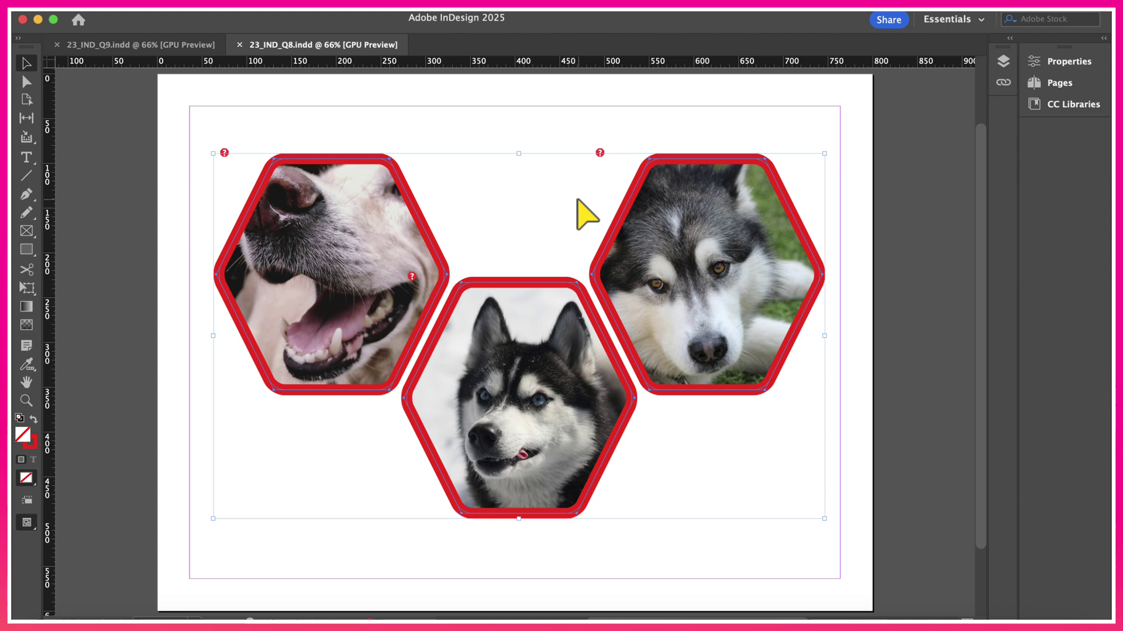
{"action": "left_click", "coordinate": [460, 13]}
{"action": "mouse_move", "coordinate": [472, 417]}
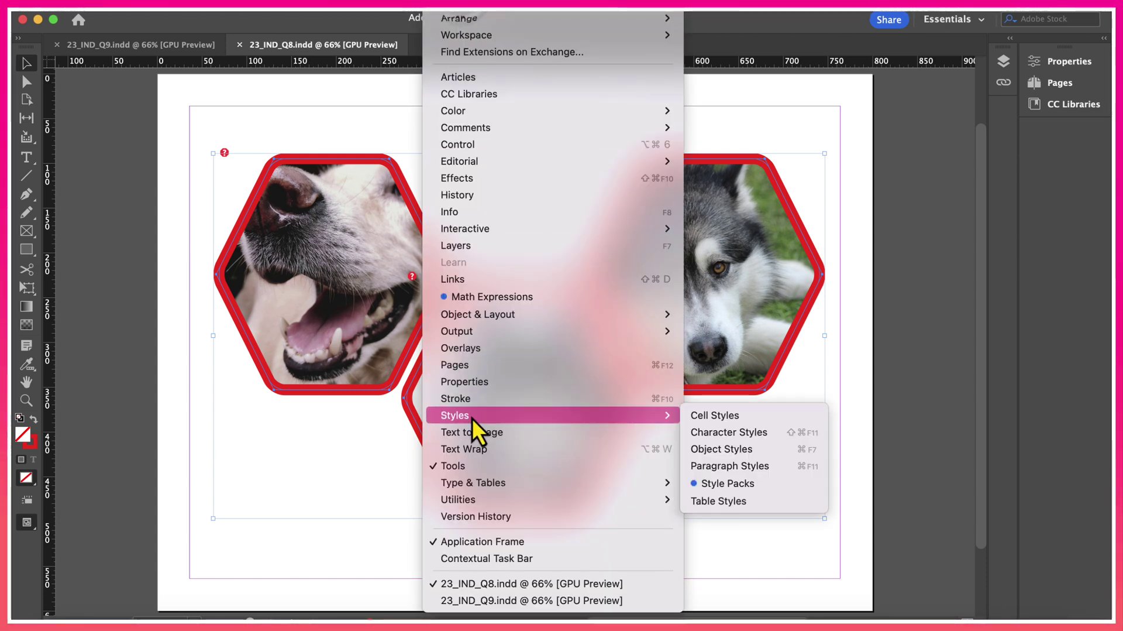
{"action": "left_click", "coordinate": [739, 454]}
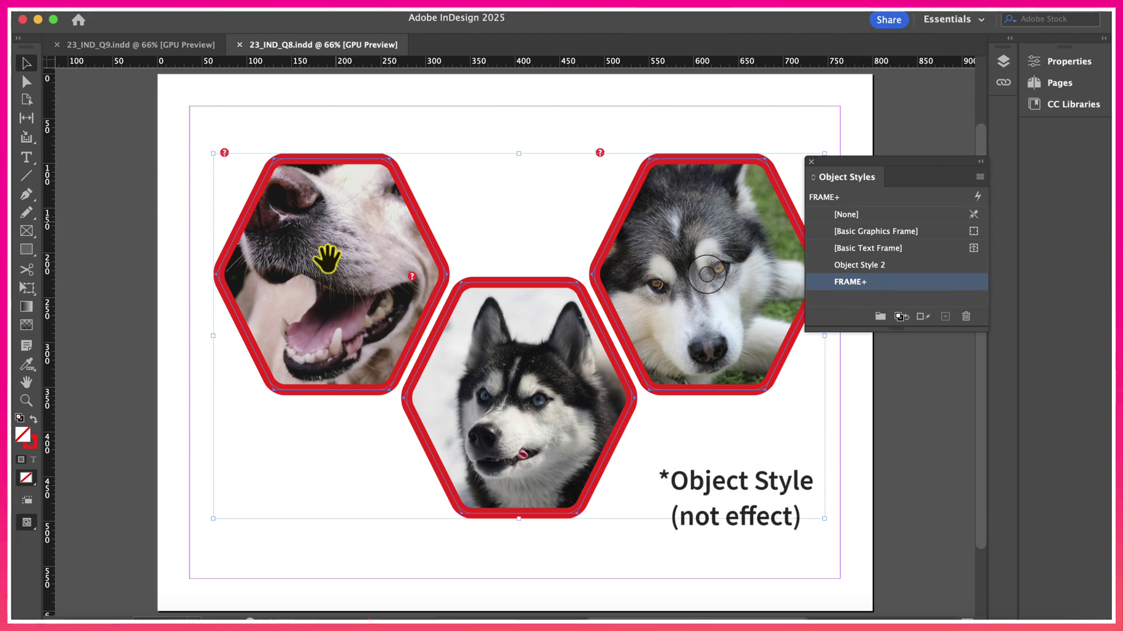
- Edit the FRAME object style to have a [None] stroke and a drop shadow
{"action": "double_click", "coordinate": [886, 283]}
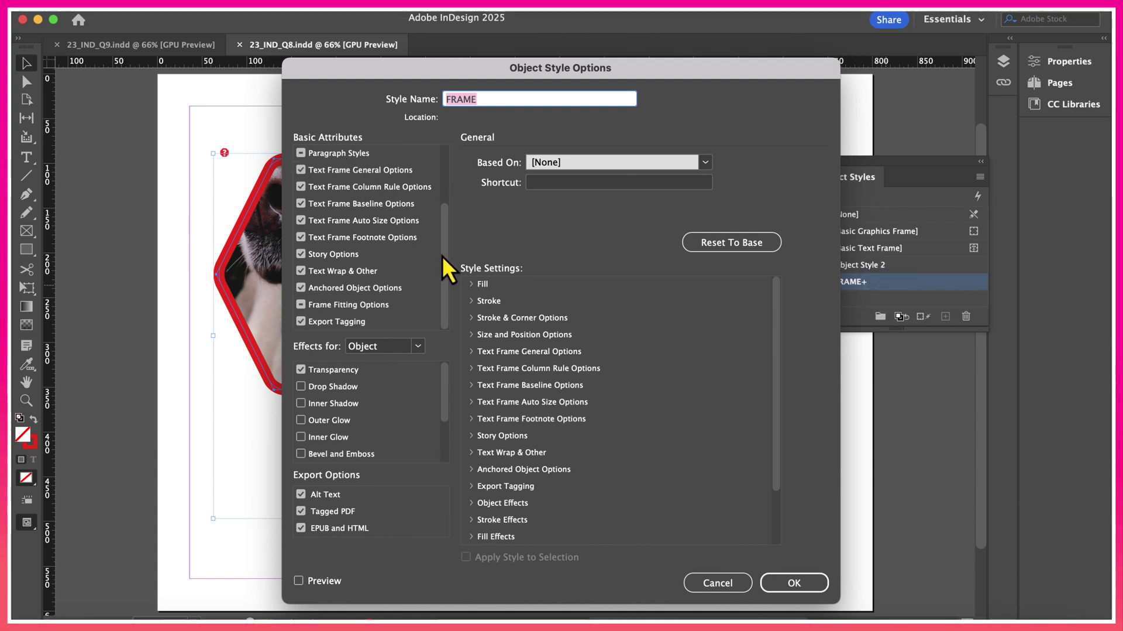
{"action": "left_click_drag", "start_coordinate": [442, 255], "coordinate": [452, 164]}
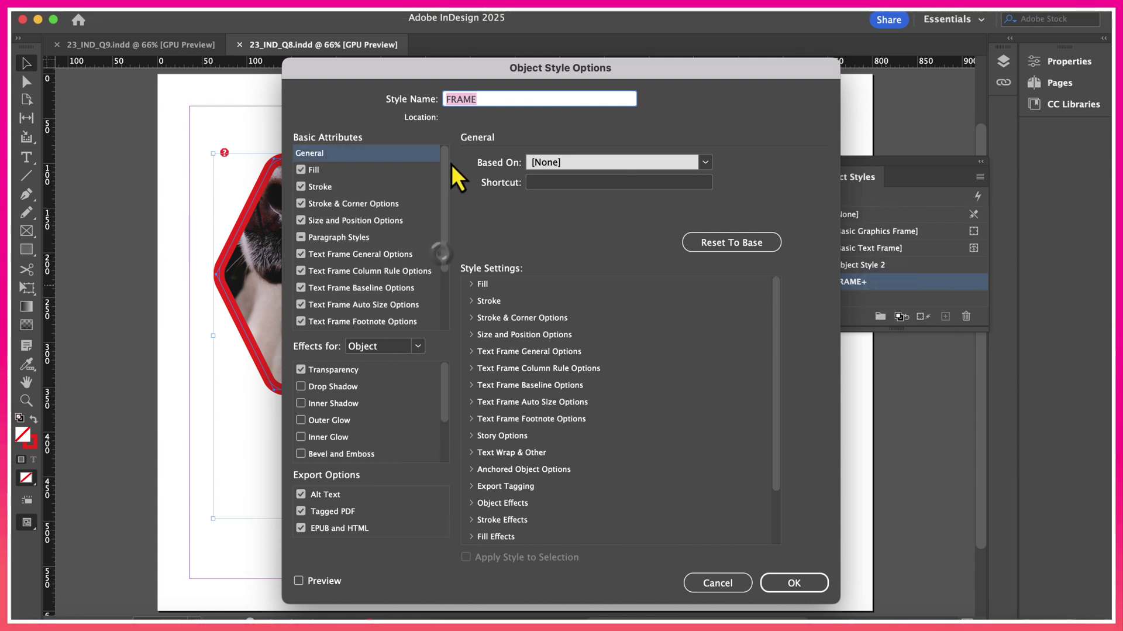
{"action": "left_click", "coordinate": [310, 187]}
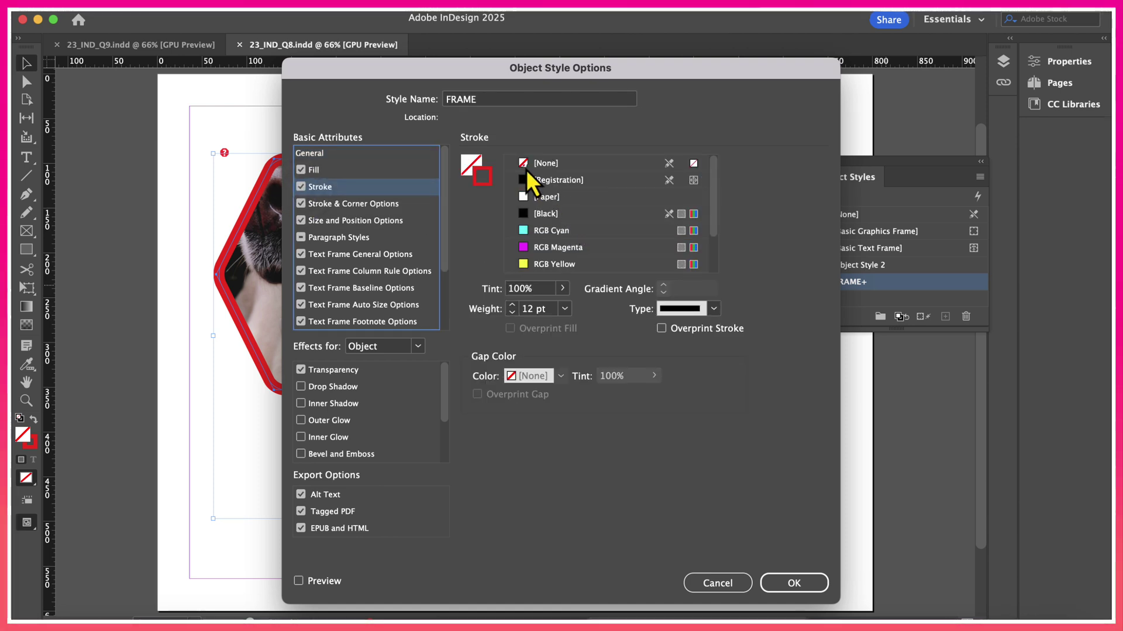
{"action": "left_click", "coordinate": [533, 164]}
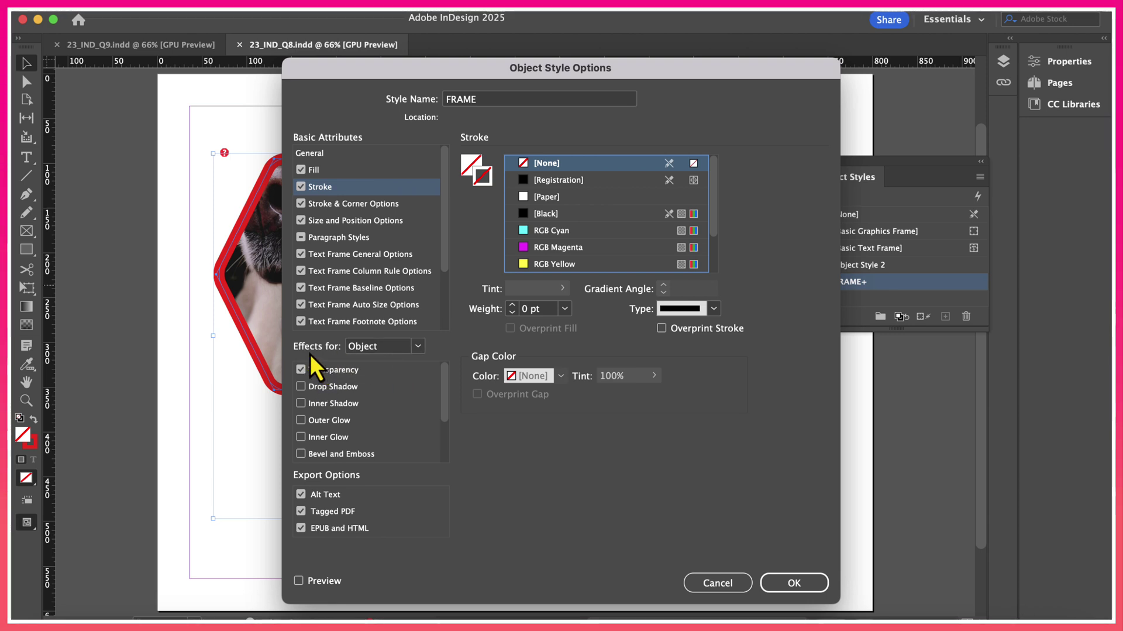
{"action": "left_click", "coordinate": [303, 388]}
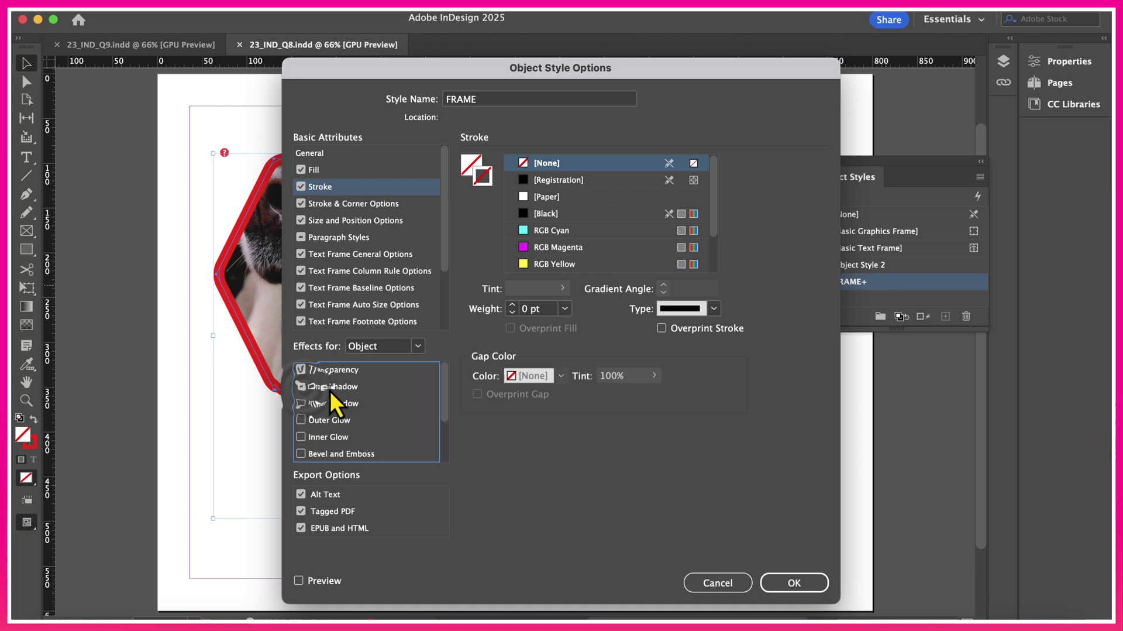
{"action": "left_click", "coordinate": [330, 389]}
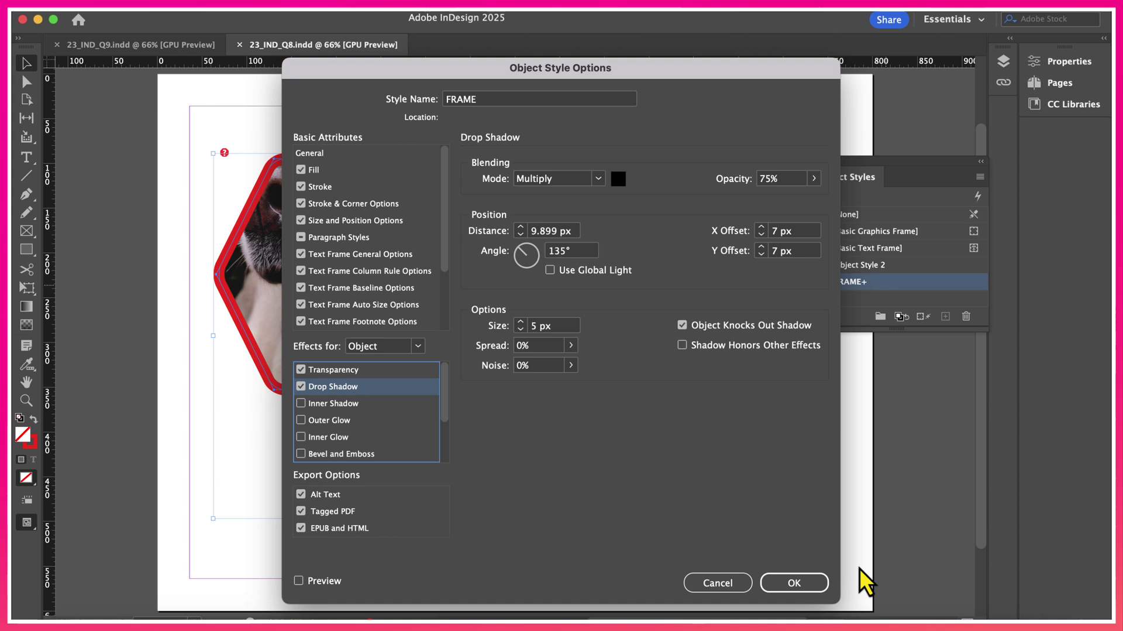
{"action": "left_click", "coordinate": [821, 589]}
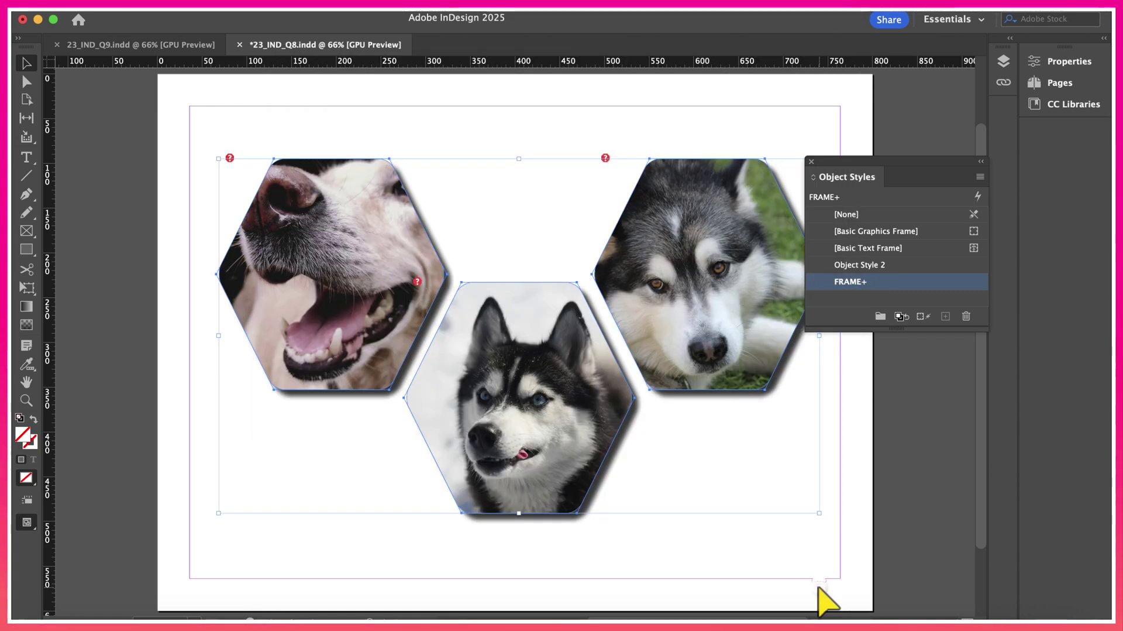
- Deselect the hexagon frames by clicking an empty area of the page
{"action": "left_click", "coordinate": [810, 420]}
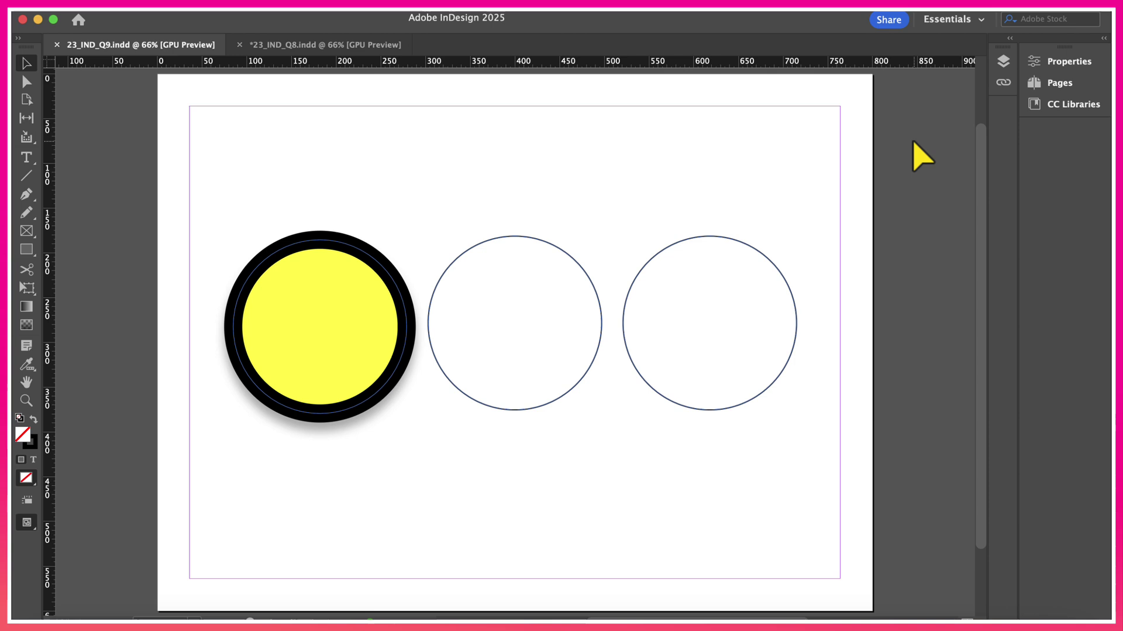
- Select the yellow circle and bring up the Object Styles panel
{"action": "left_click", "coordinate": [367, 259]}
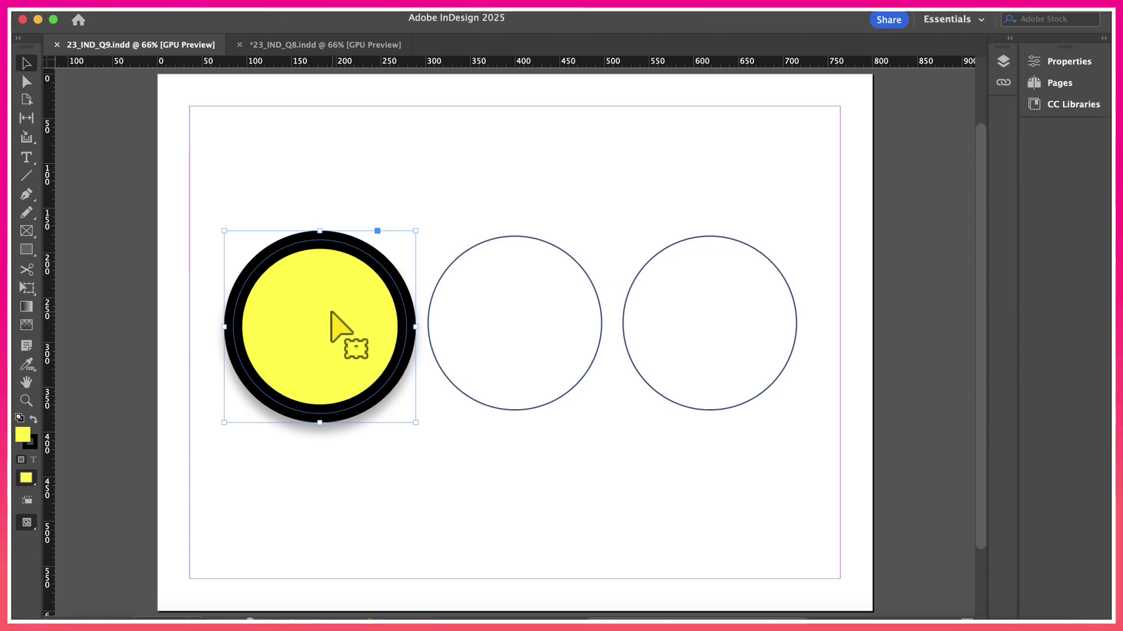
{"action": "left_click", "coordinate": [485, 13]}
{"action": "mouse_move", "coordinate": [547, 417]}
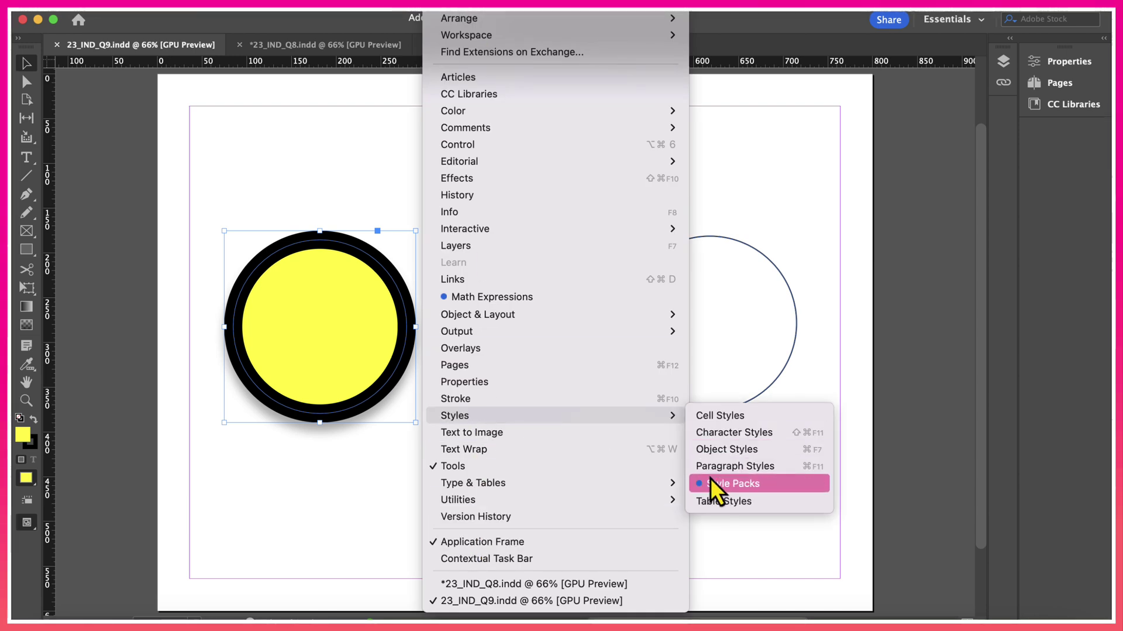
{"action": "left_click", "coordinate": [714, 454]}
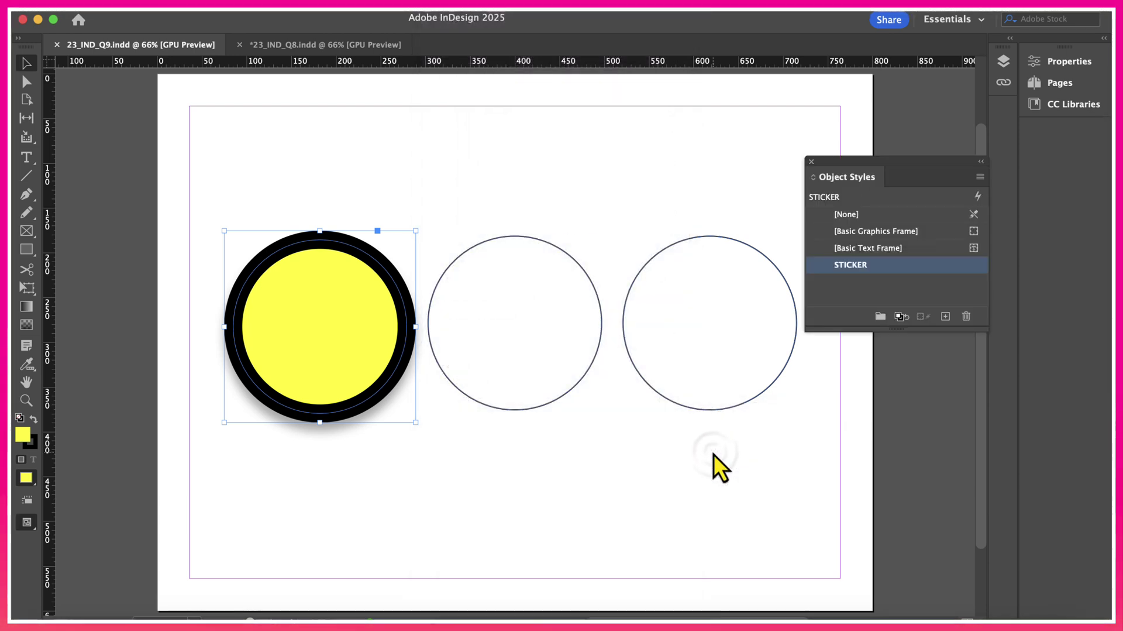
- Give the STICKER object style an RGB Red fill and a 5 pt stroke weight
{"action": "double_click", "coordinate": [876, 270]}
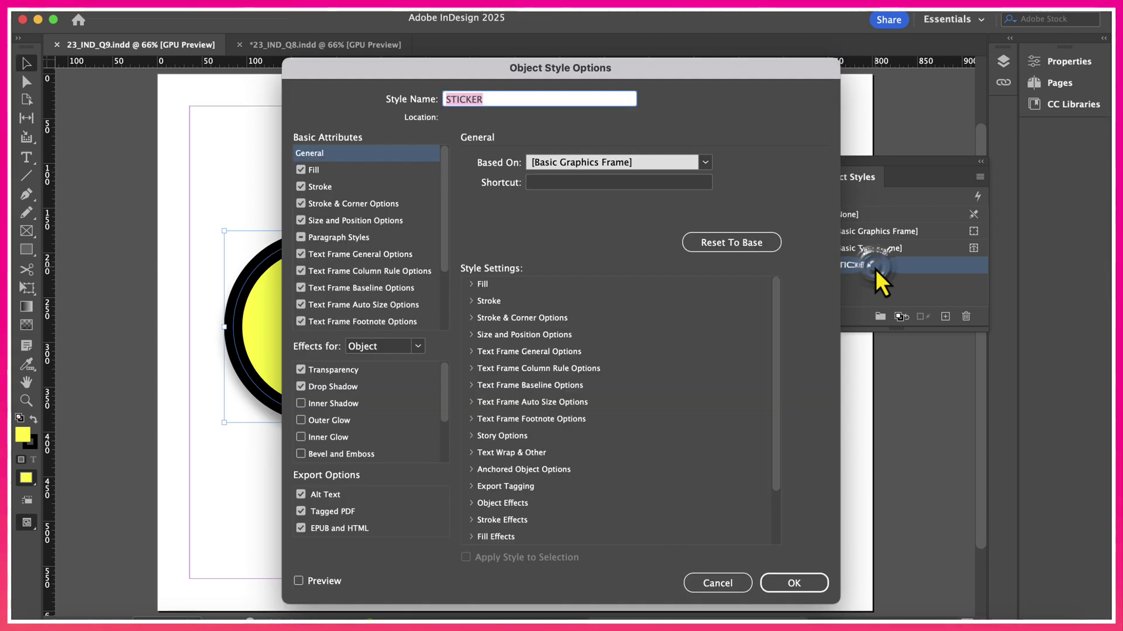
{"action": "left_click", "coordinate": [394, 175]}
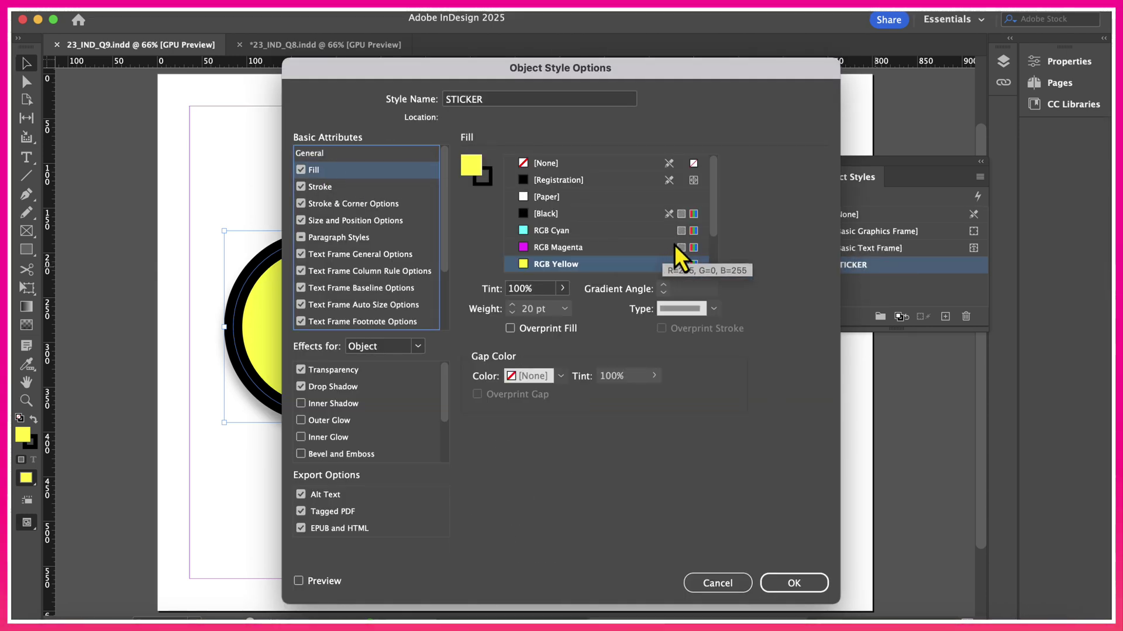
{"action": "scroll", "coordinate": [714, 249], "scroll_direction": "down", "scroll_amount": 3}
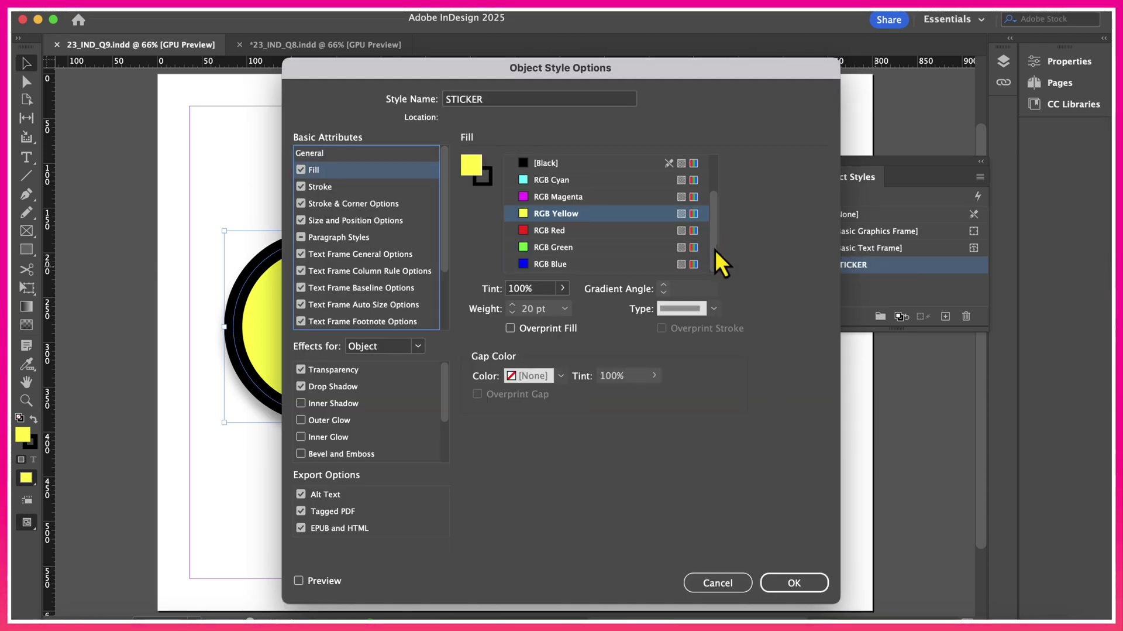
{"action": "left_click", "coordinate": [567, 231]}
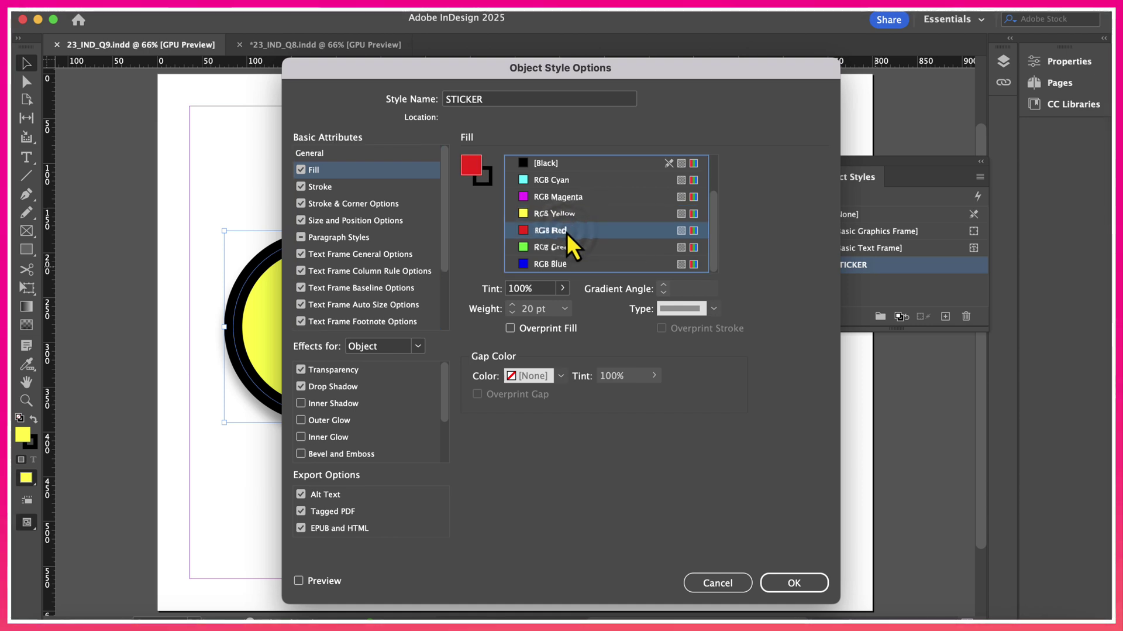
{"action": "left_click", "coordinate": [353, 192]}
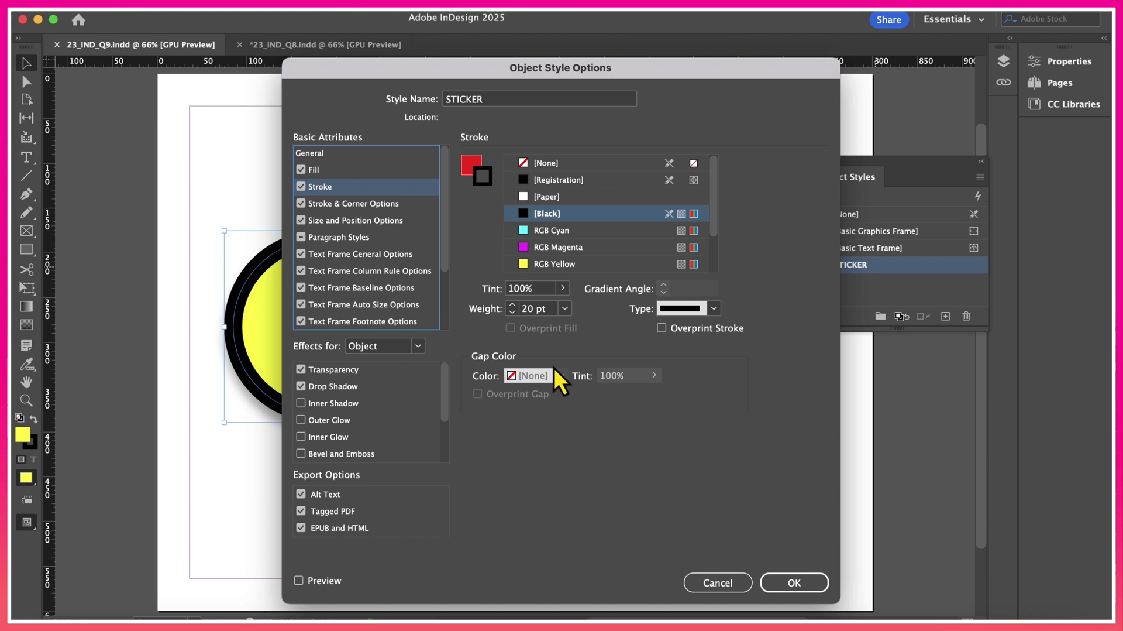
{"action": "left_click", "coordinate": [564, 309]}
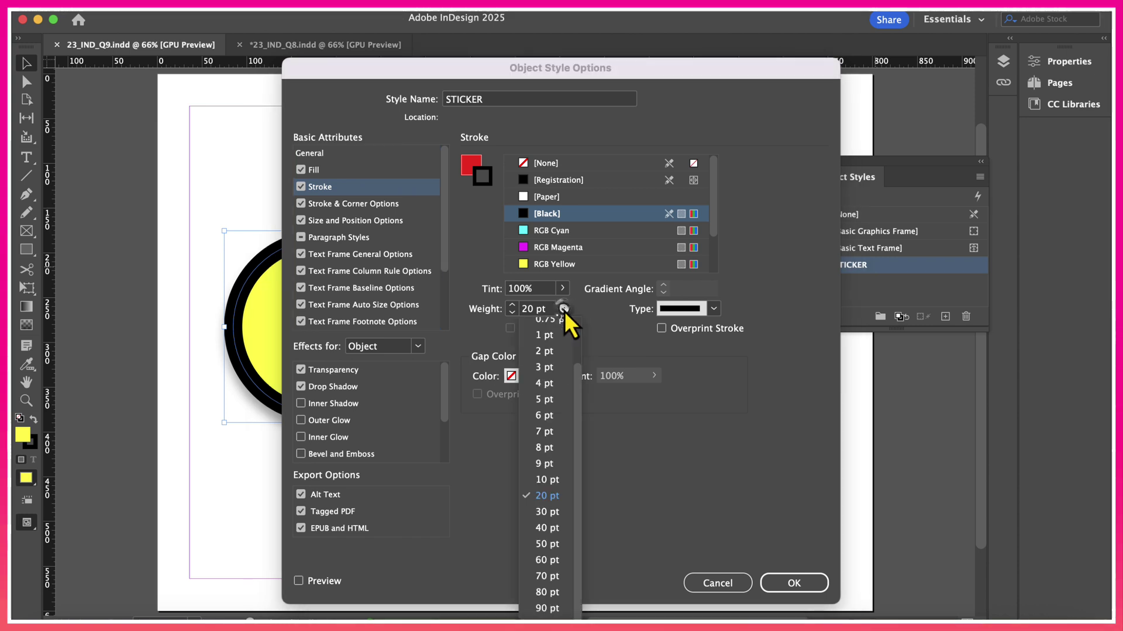
{"action": "left_click", "coordinate": [560, 399]}
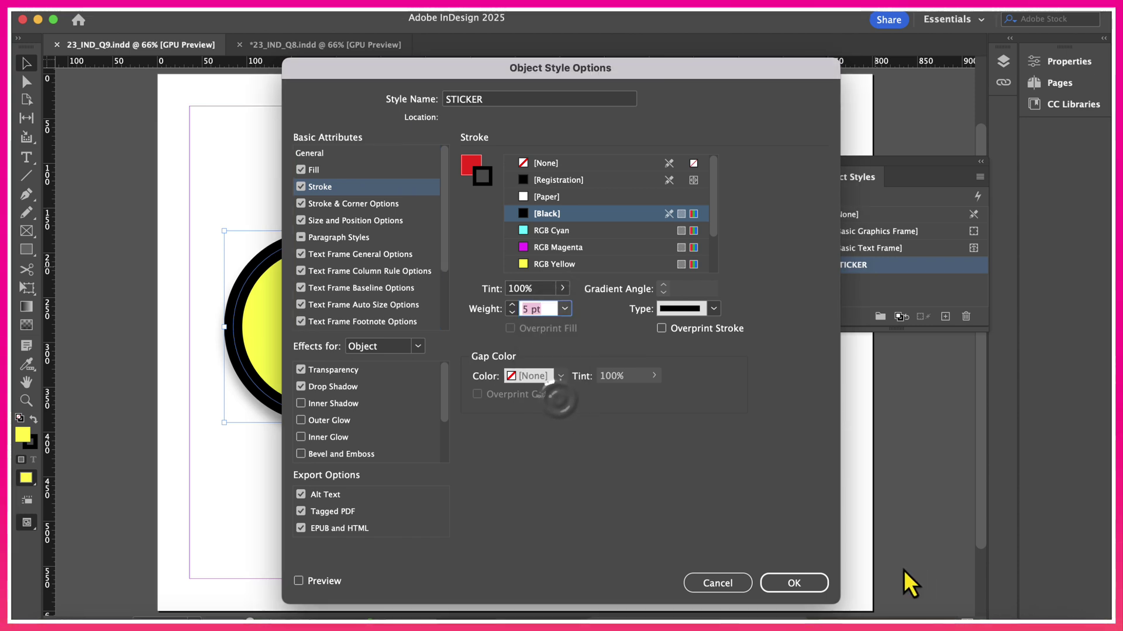
{"action": "left_click", "coordinate": [809, 584]}
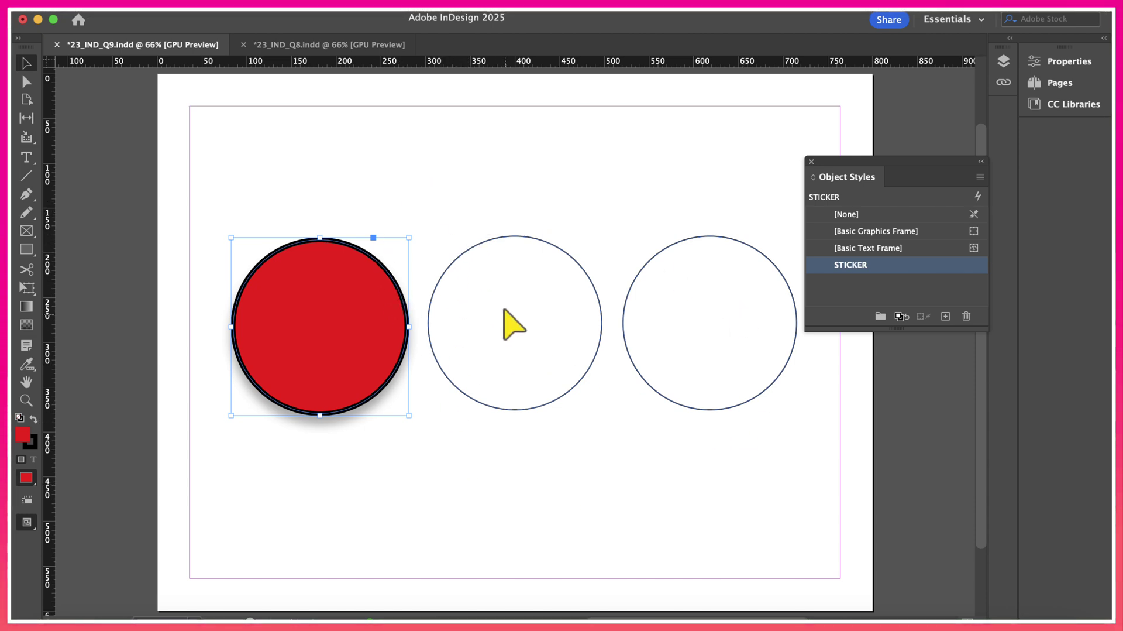
- Marquee-select both empty outline circles and apply the STICKER style to them
{"action": "left_click", "coordinate": [460, 185]}
{"action": "key", "text": "f"}
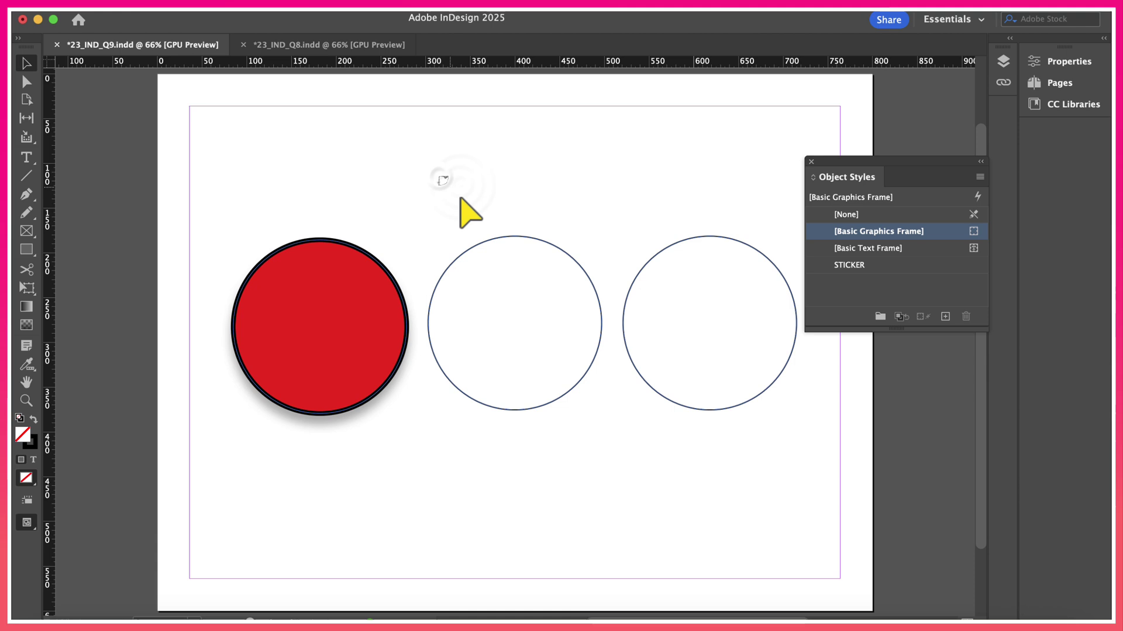
{"action": "left_click_drag", "start_coordinate": [440, 176], "coordinate": [780, 411]}
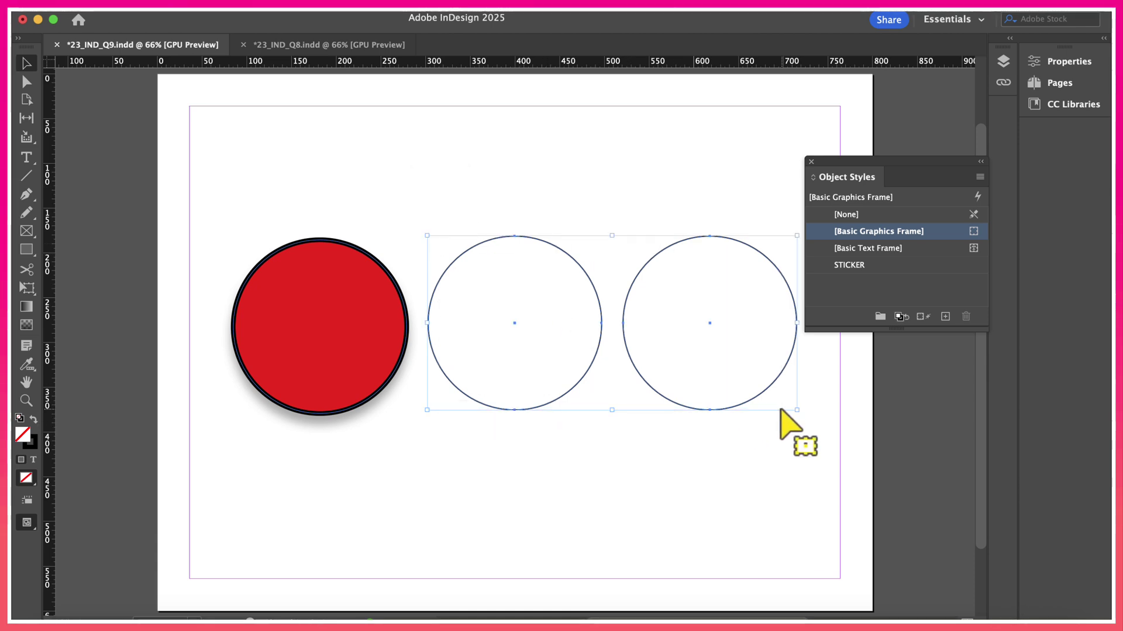
{"action": "left_click", "coordinate": [874, 266]}
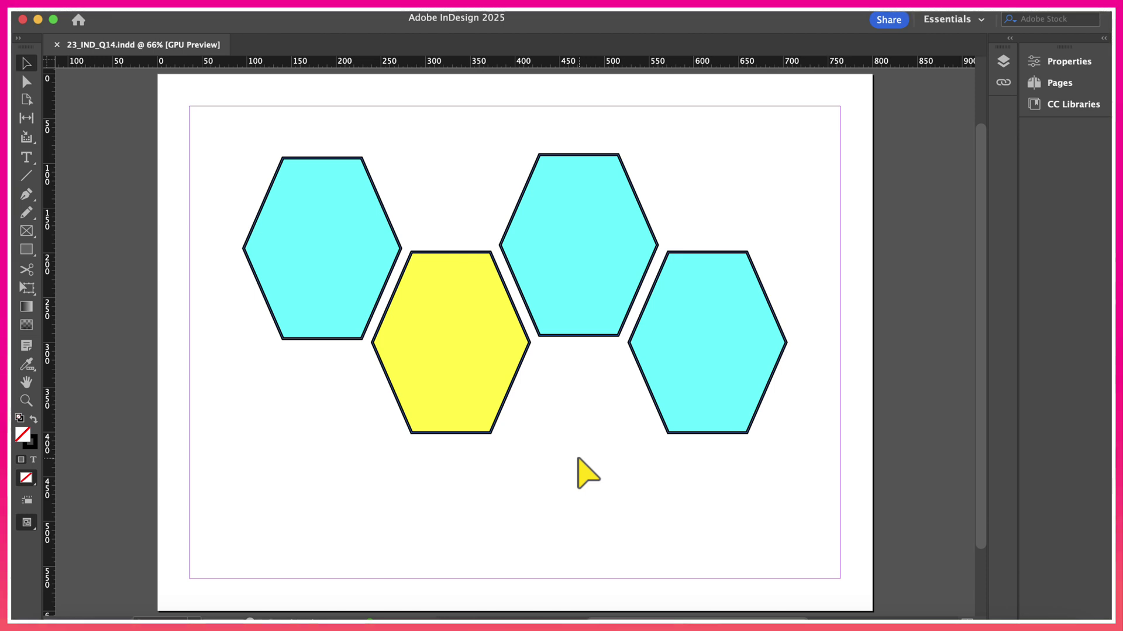
- Delete all unused swatches (RGB Magenta, Red, Green, Blue) from the Swatches panel
{"action": "left_click", "coordinate": [474, 12]}
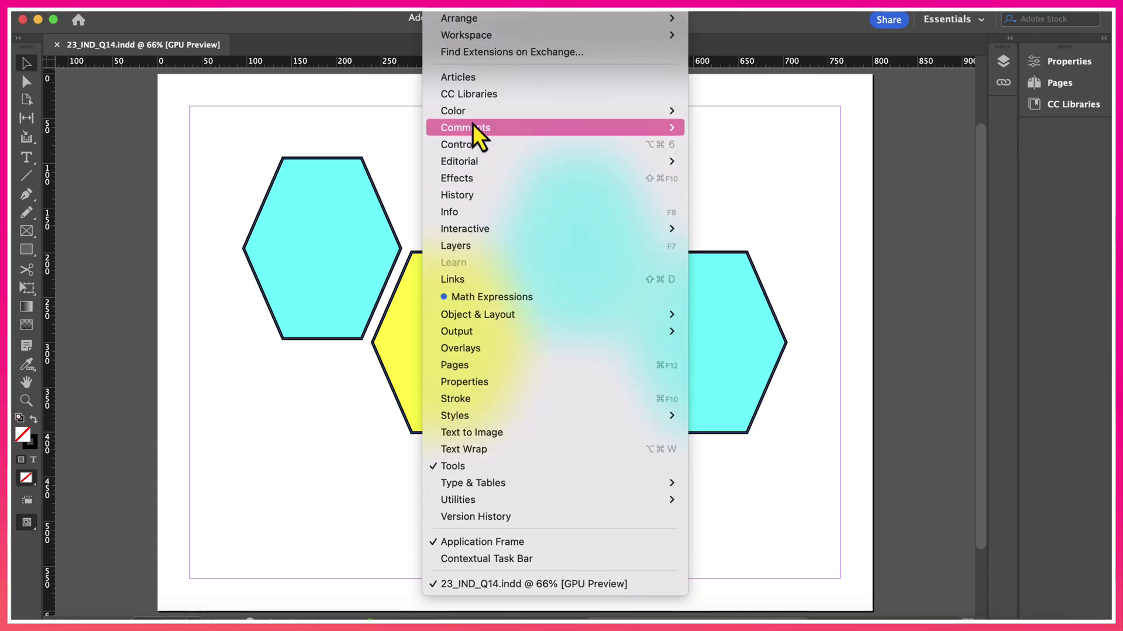
{"action": "mouse_move", "coordinate": [472, 114]}
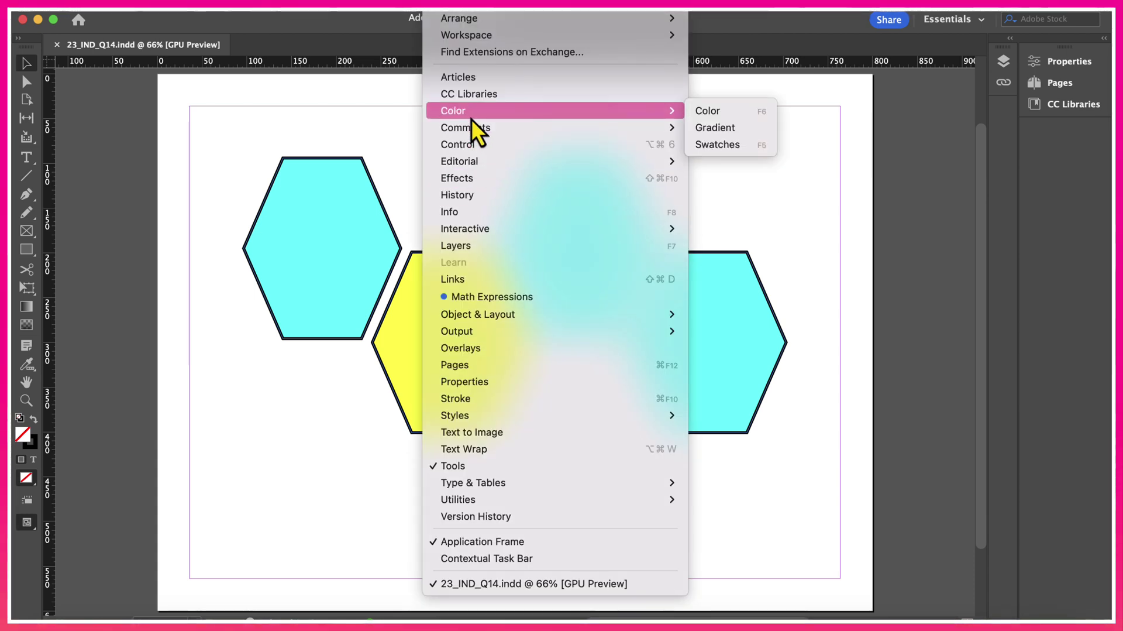
{"action": "left_click", "coordinate": [721, 144]}
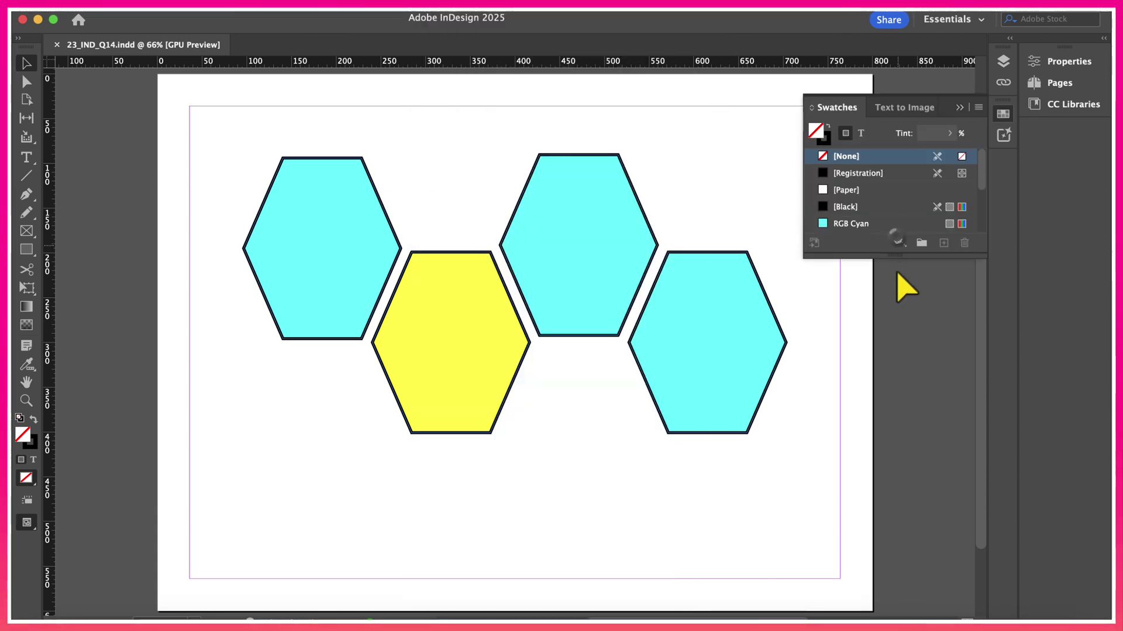
{"action": "left_click_drag", "start_coordinate": [907, 286], "coordinate": [914, 501]}
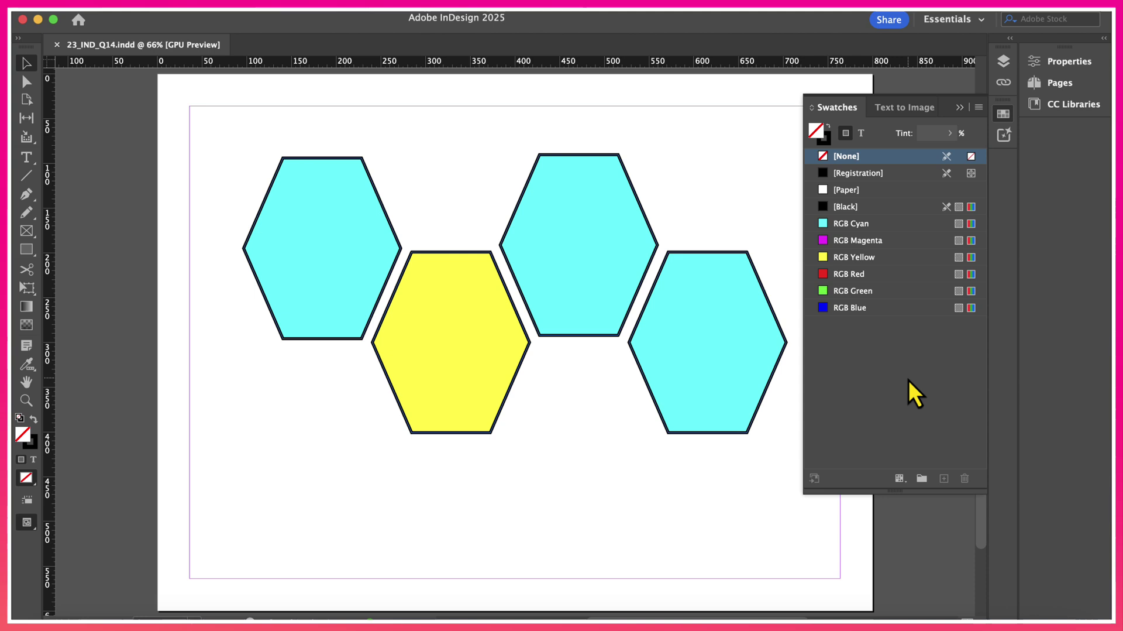
{"action": "left_click", "coordinate": [979, 109]}
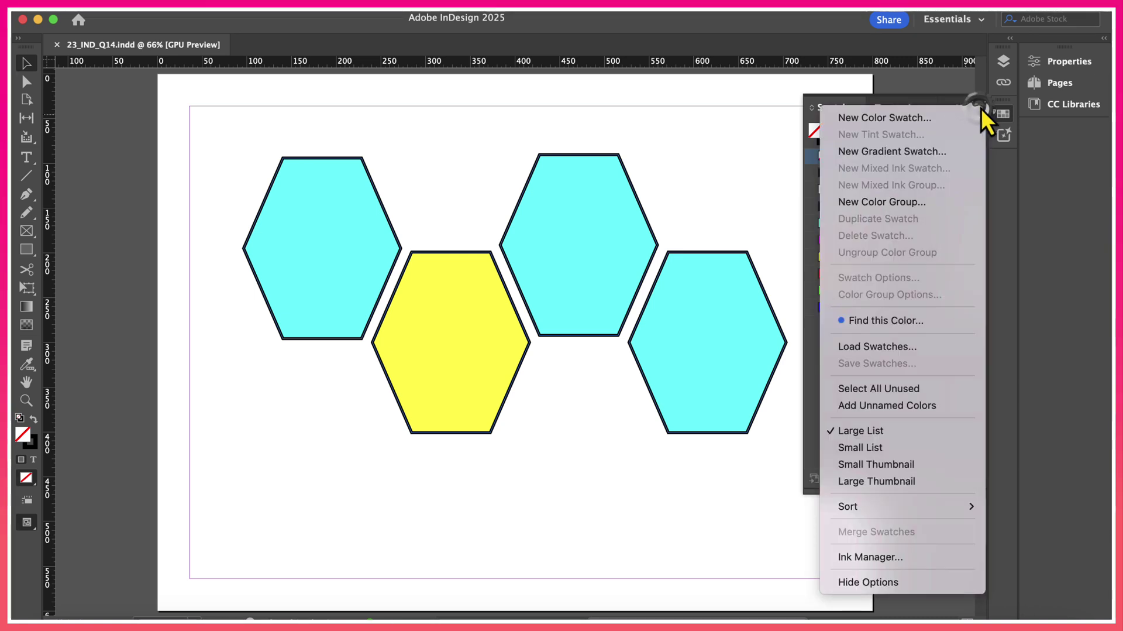
{"action": "left_click", "coordinate": [932, 397]}
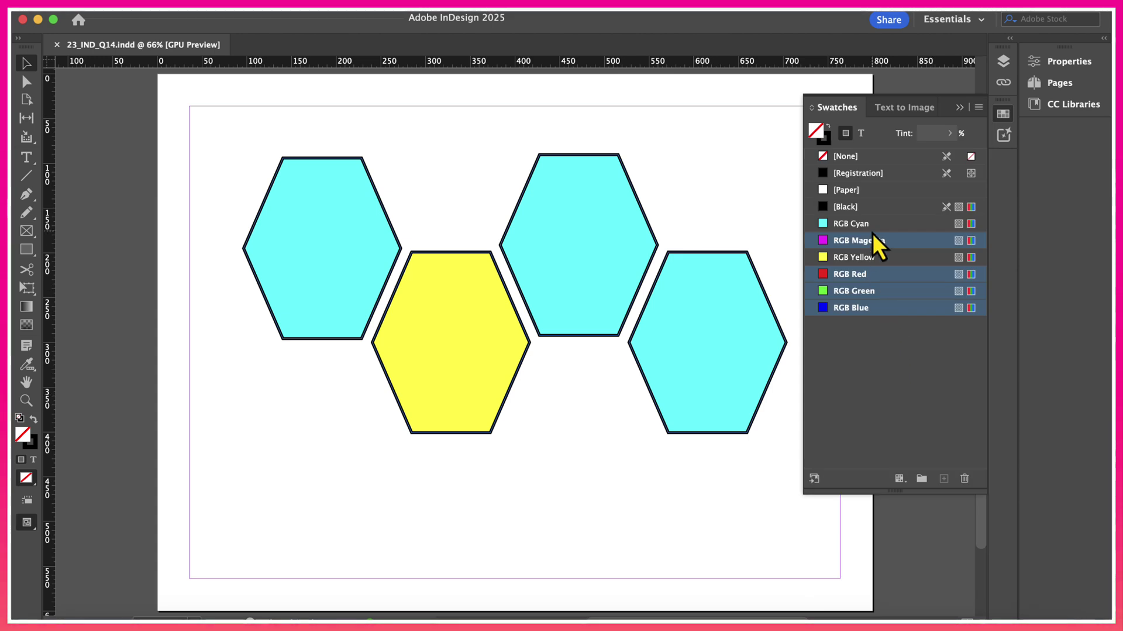
{"action": "left_click", "coordinate": [965, 479]}
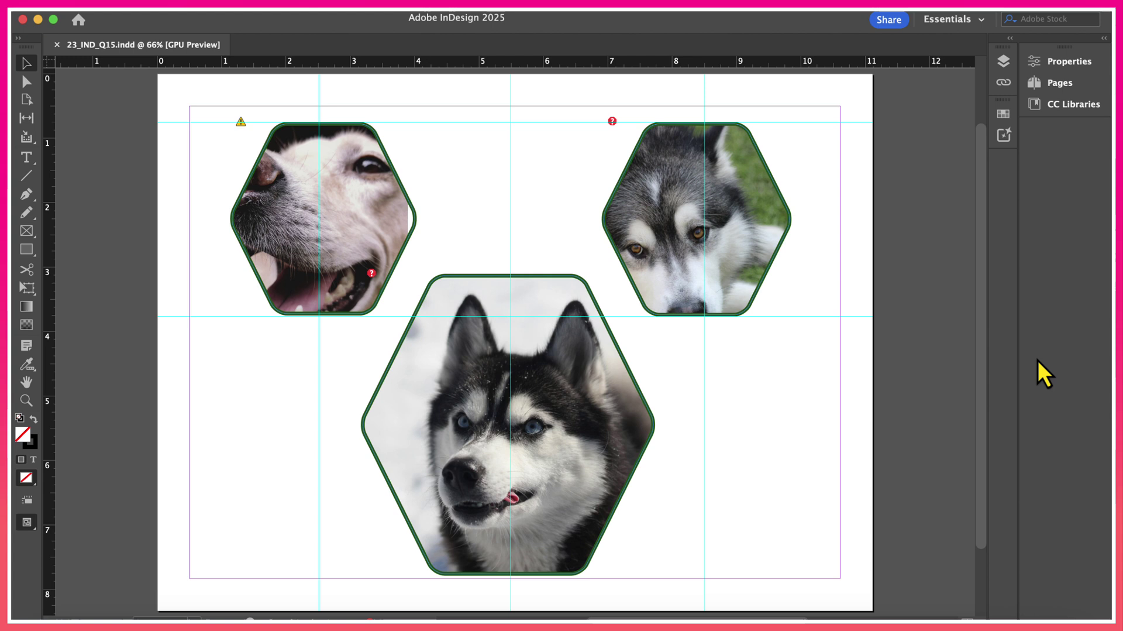
- Switch the dog page to Preview screen mode from the View menu
{"action": "left_click", "coordinate": [372, 11]}
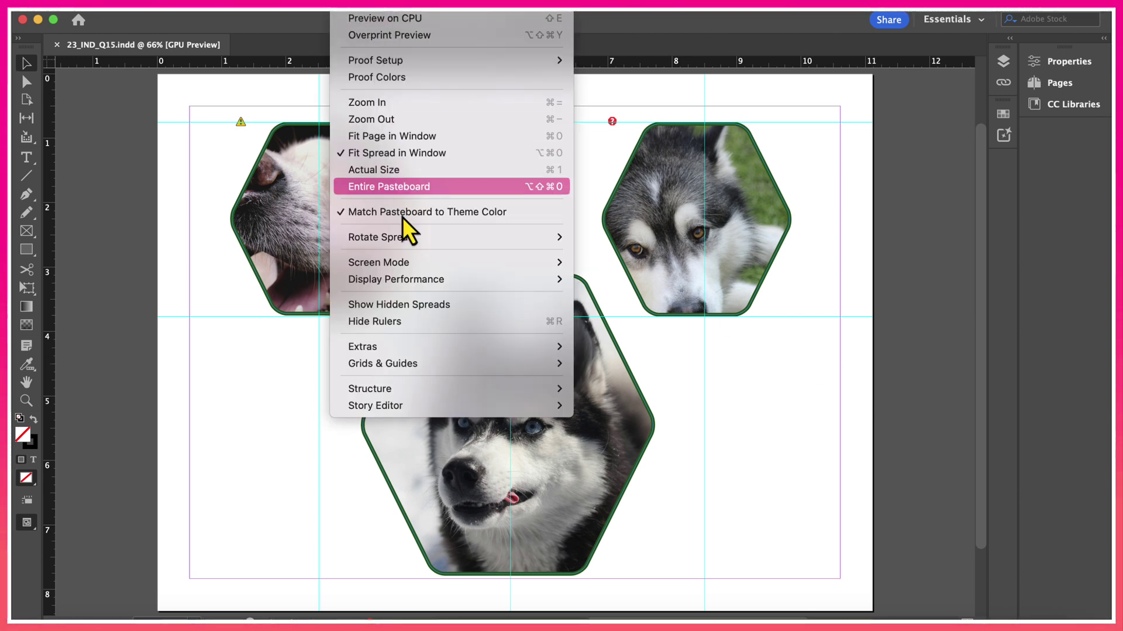
{"action": "mouse_move", "coordinate": [408, 267]}
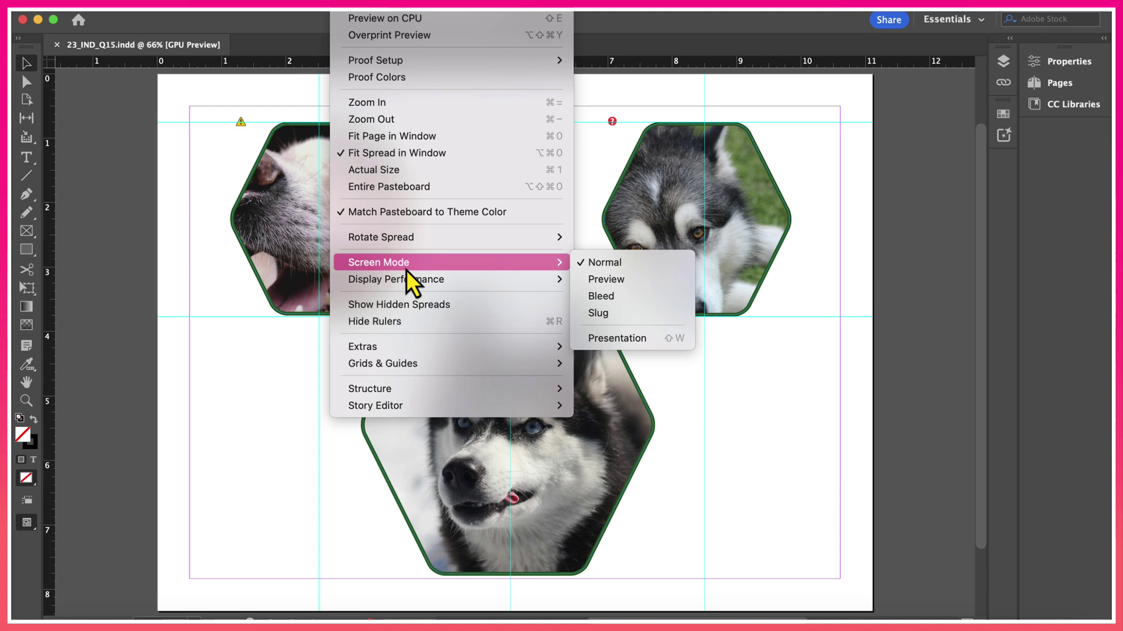
{"action": "left_click", "coordinate": [609, 279]}
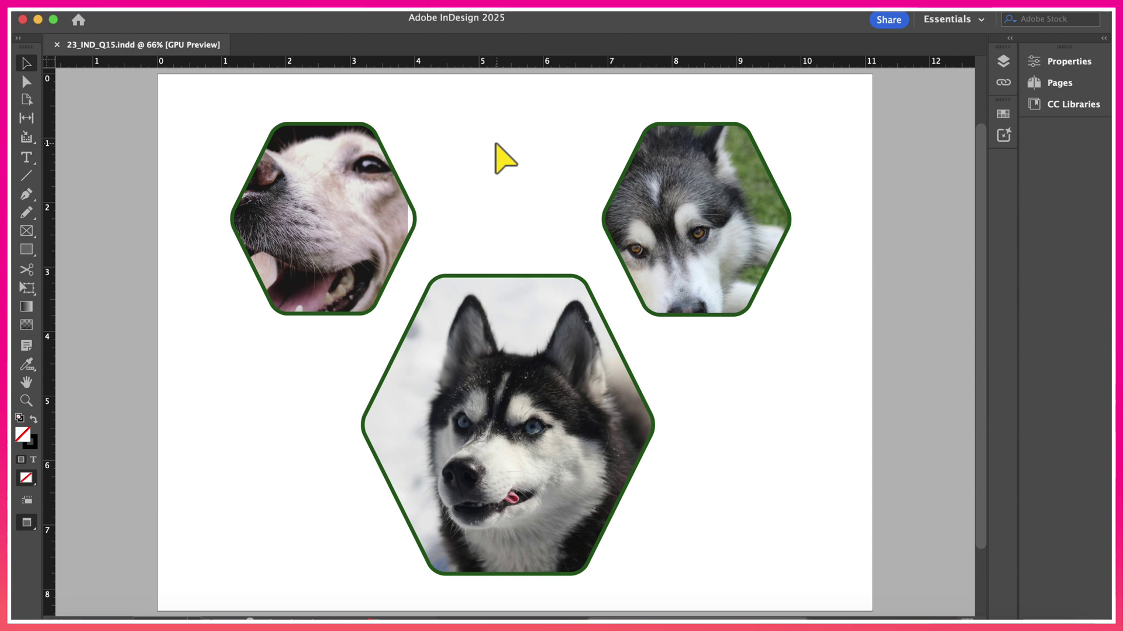
- Toggle between Normal and Preview screen modes with W several times
{"action": "key", "text": "w"}
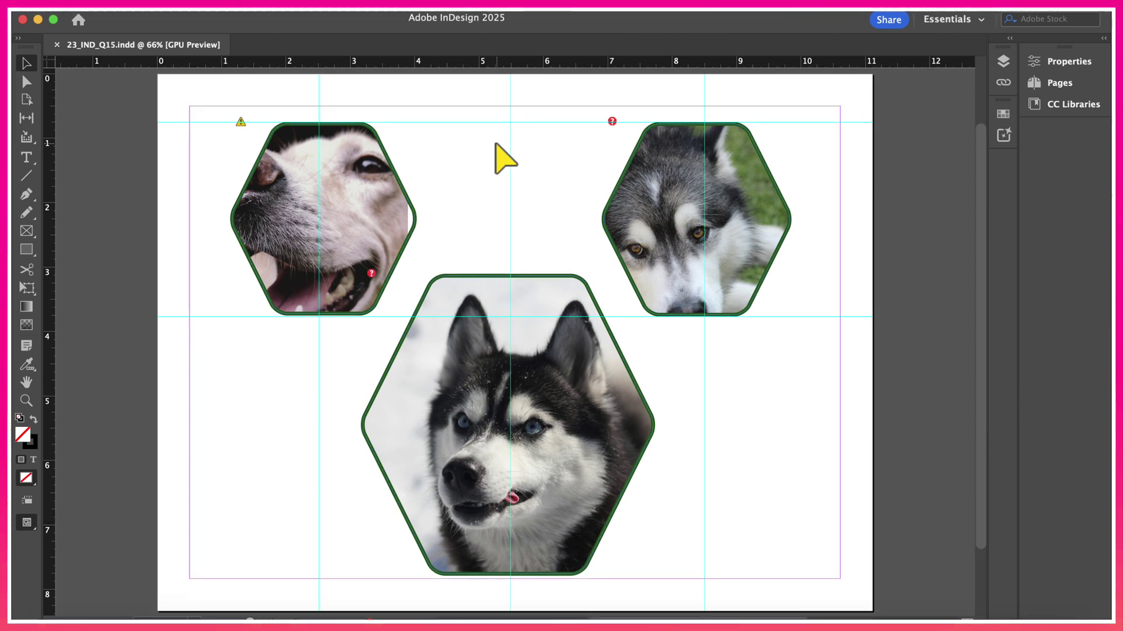
{"action": "key", "text": "w"}
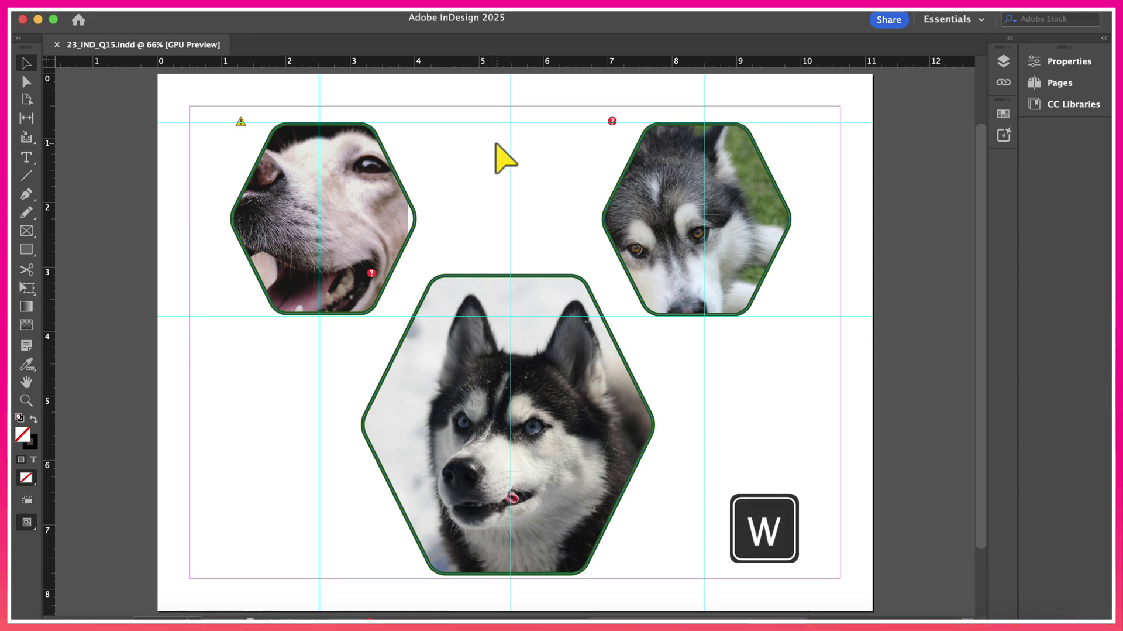
{"action": "key", "text": "w"}
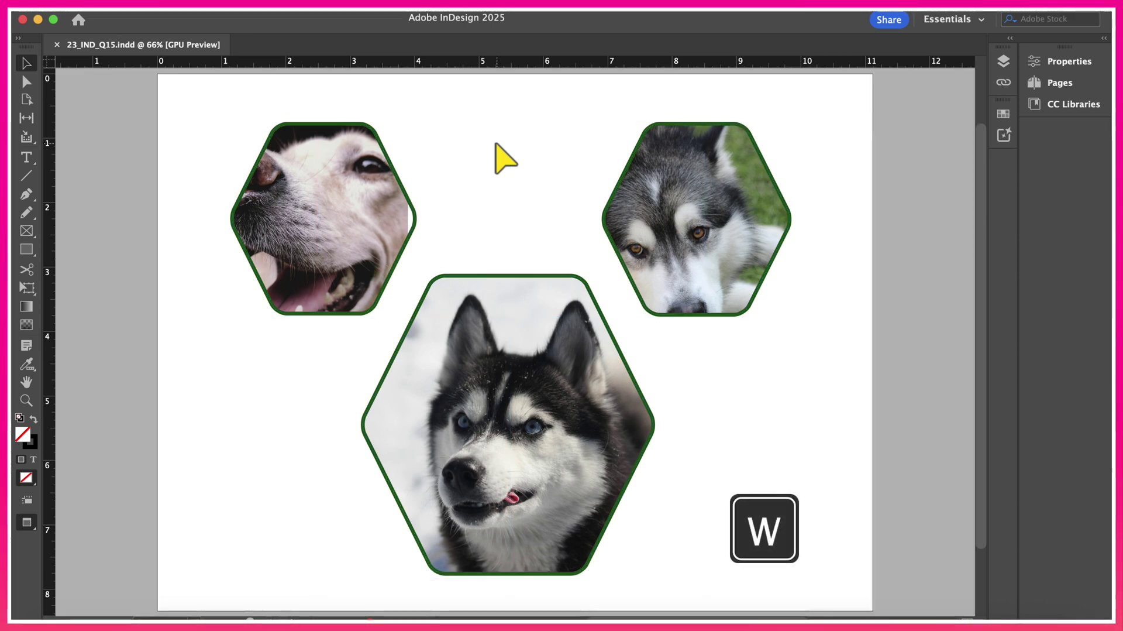
{"action": "key", "text": "w"}
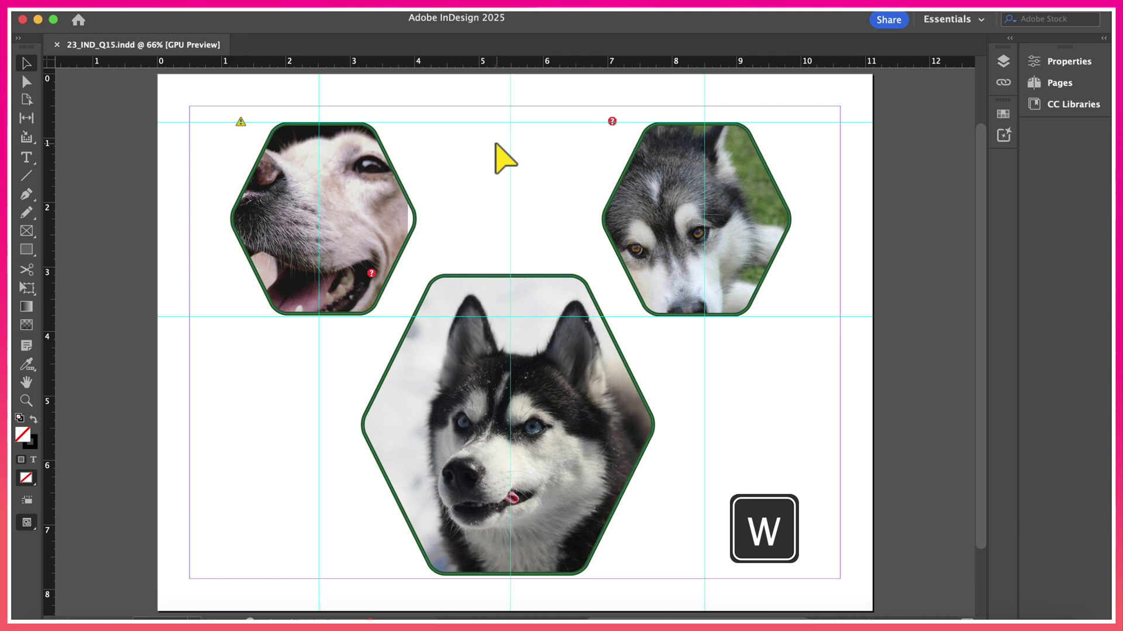
{"action": "key", "text": "w"}
{"action": "key", "text": "w"}
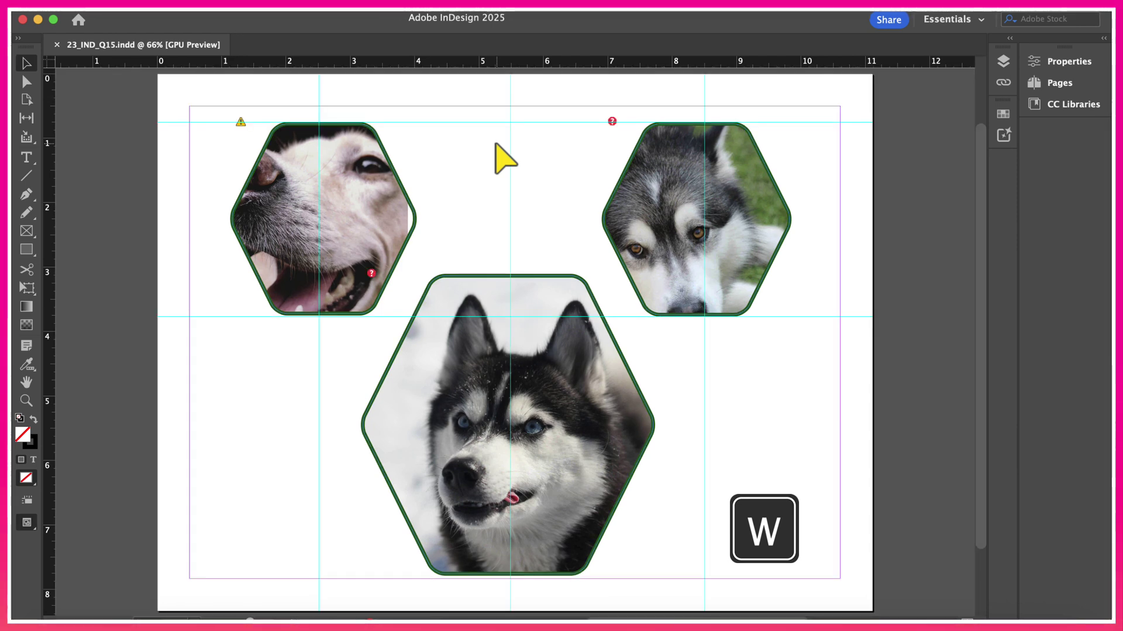
{"action": "key", "text": "w"}
{"action": "key", "text": "w"}
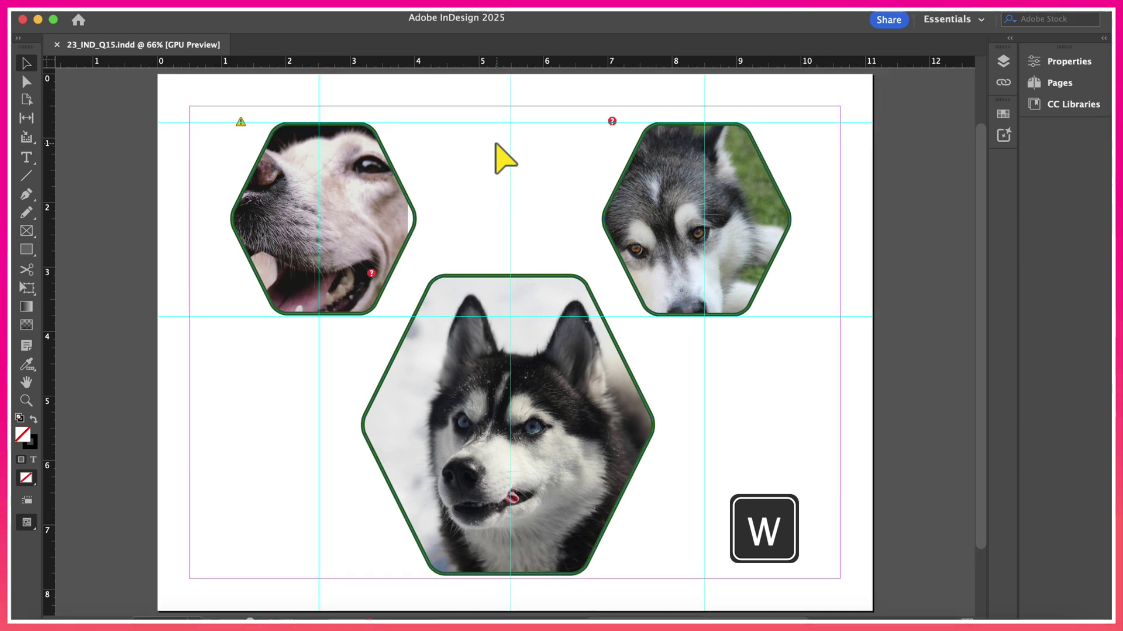
{"action": "left_click", "coordinate": [371, 13]}
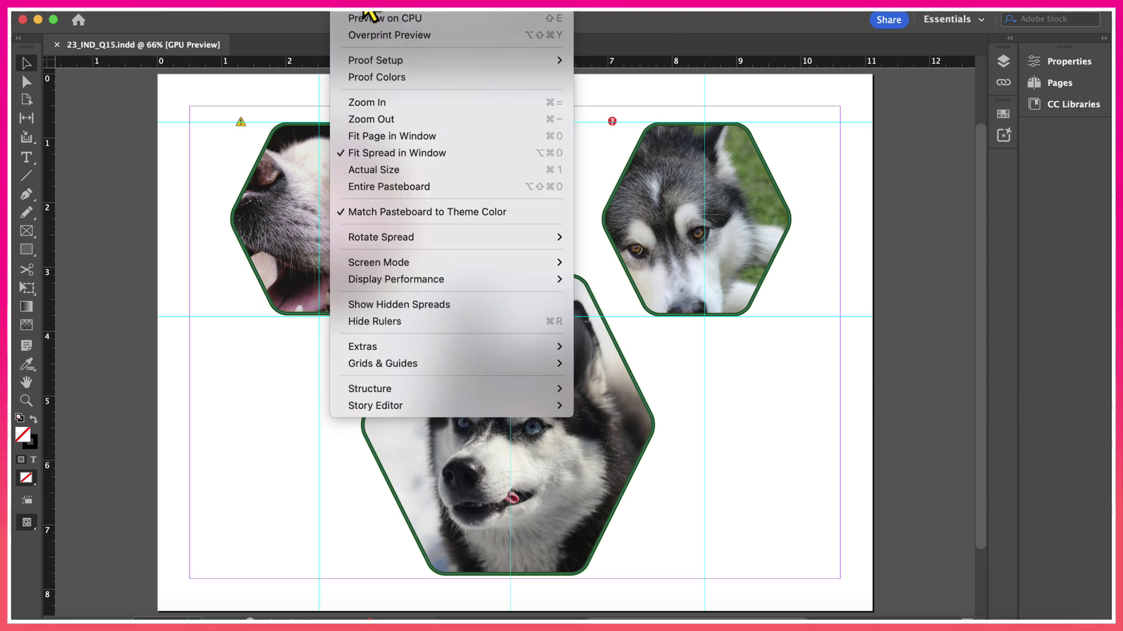
{"action": "mouse_move", "coordinate": [415, 266]}
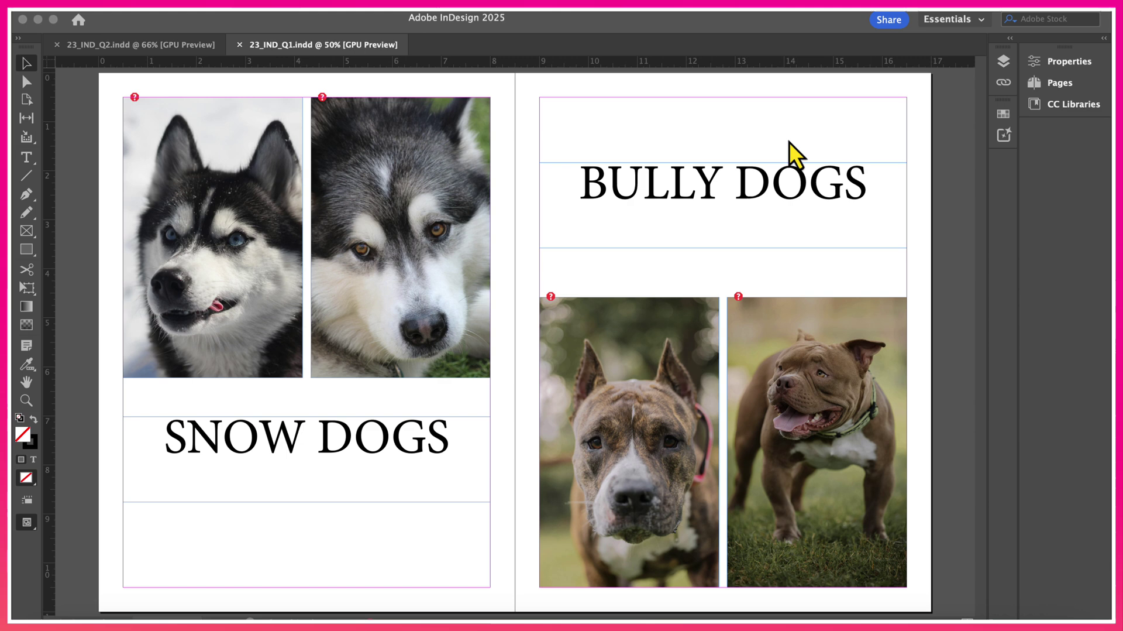
- In the Pages panel, drag page 3 before page 2 to swap the spread's pages
{"action": "left_click", "coordinate": [1060, 82]}
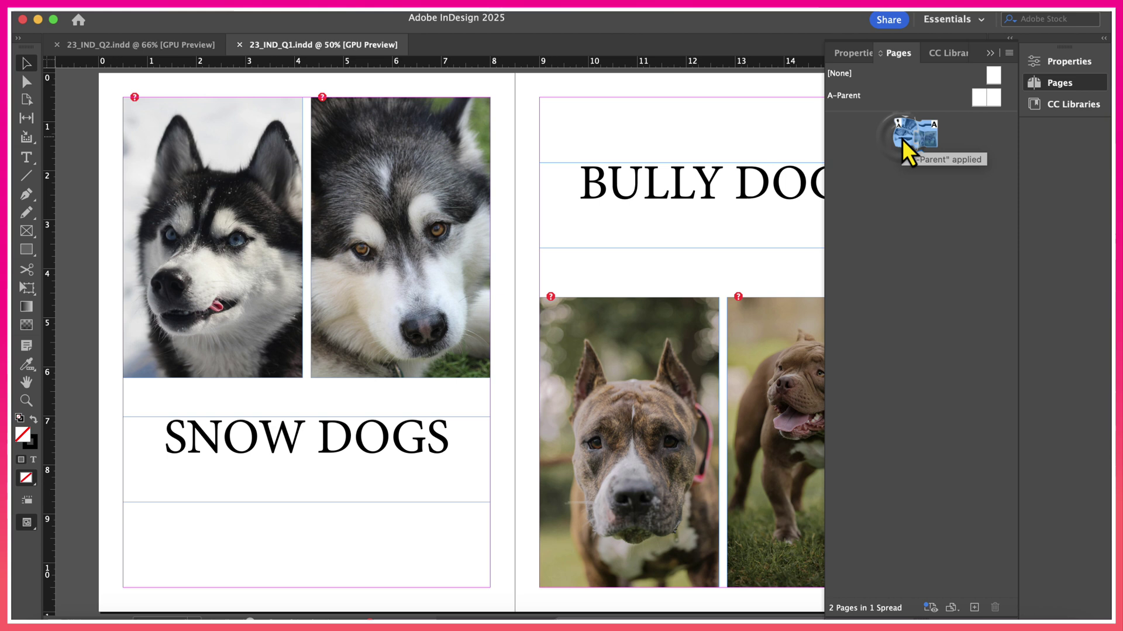
{"action": "left_click", "coordinate": [916, 219]}
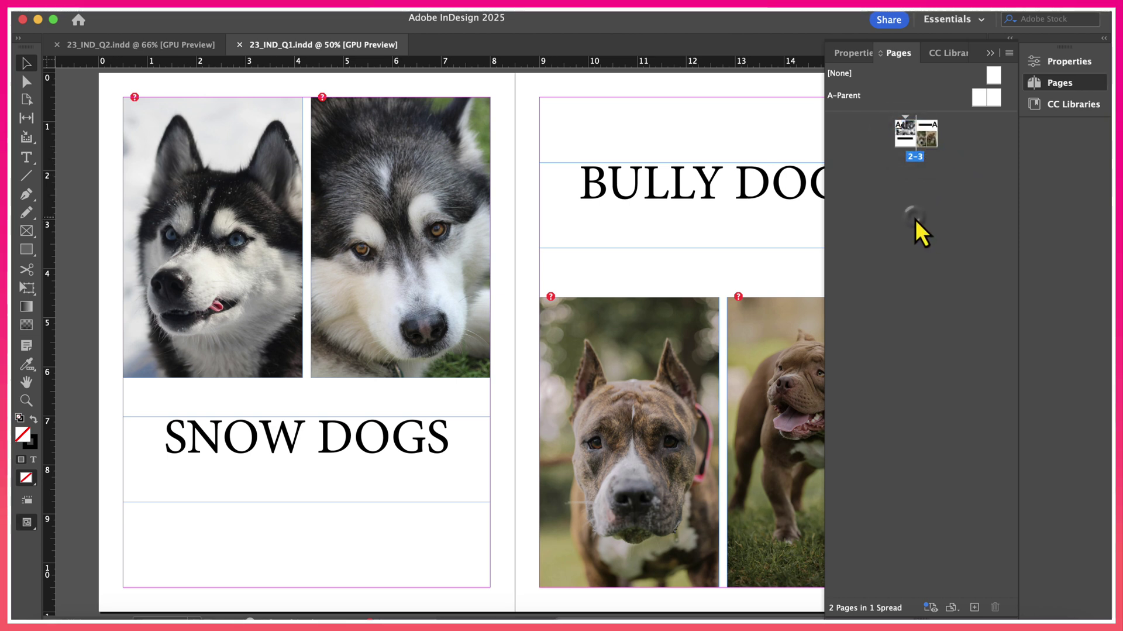
{"action": "left_click", "coordinate": [905, 137]}
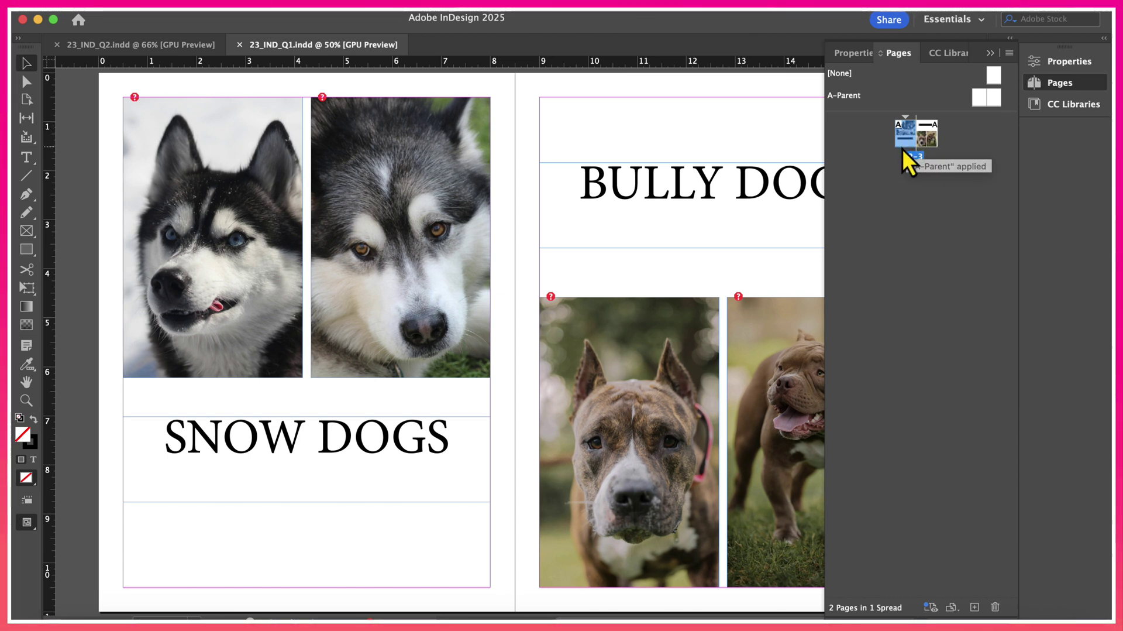
{"action": "left_click_drag", "start_coordinate": [901, 144], "coordinate": [935, 144]}
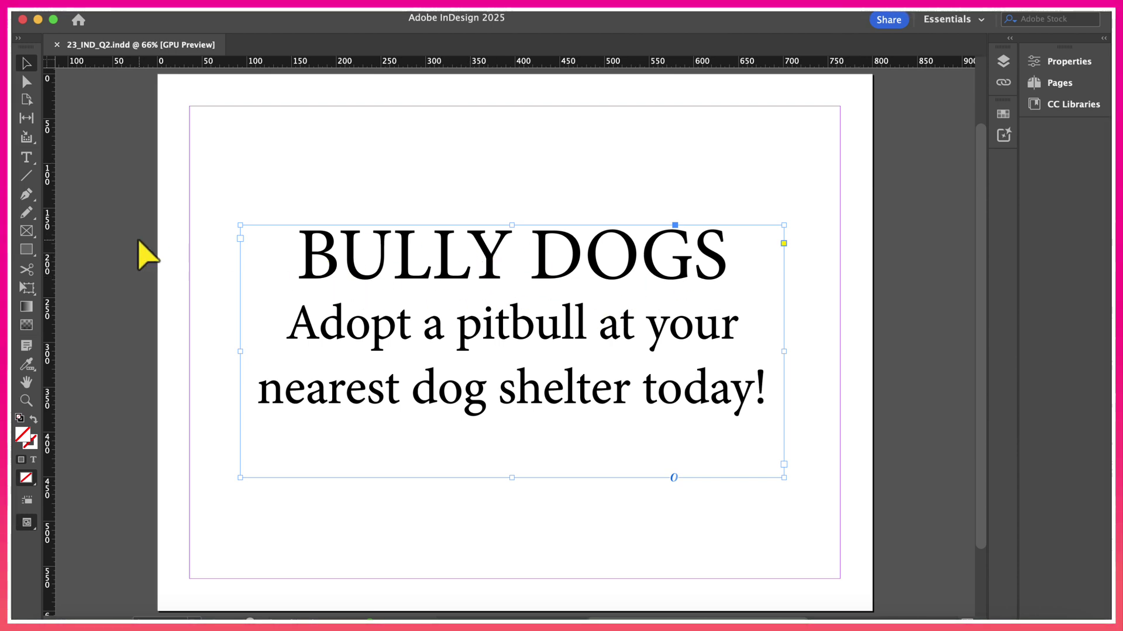
- Select the BULLY DOGS headline text with the Type tool and show the Hyperlinks panel
{"action": "left_click", "coordinate": [27, 157]}
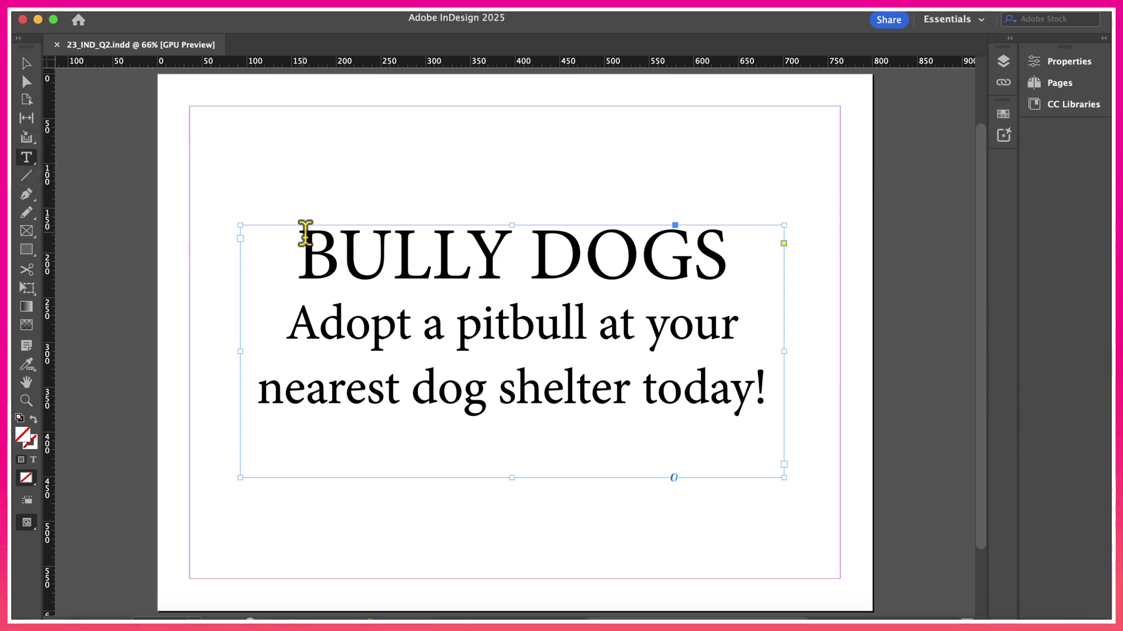
{"action": "left_click_drag", "start_coordinate": [298, 246], "coordinate": [719, 256]}
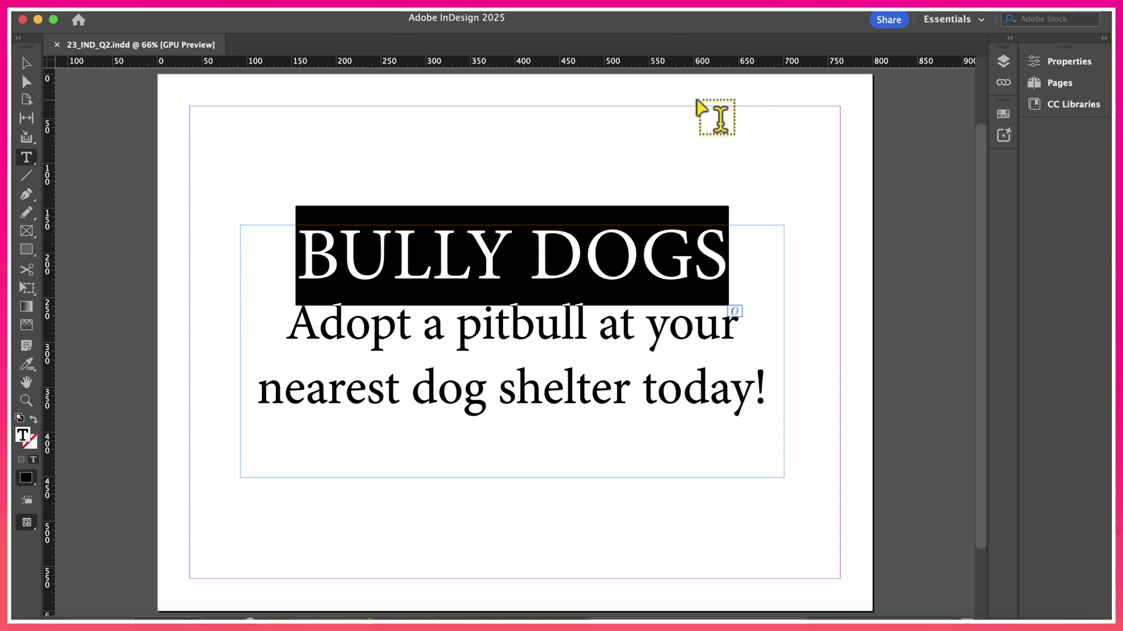
{"action": "left_click", "coordinate": [457, 11]}
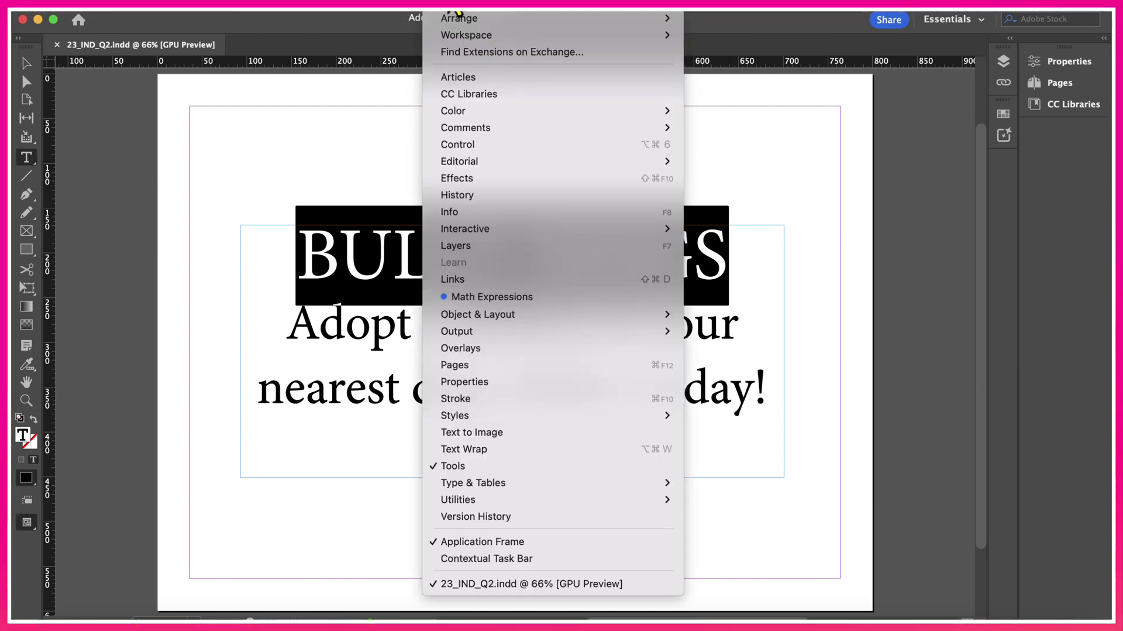
{"action": "mouse_move", "coordinate": [504, 233]}
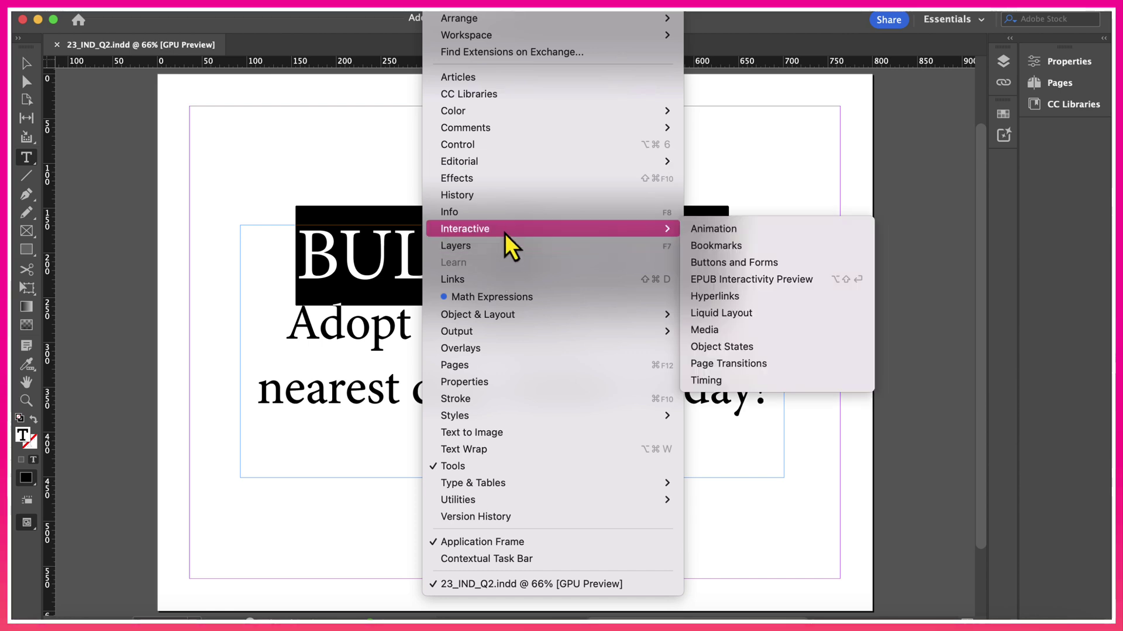
{"action": "left_click", "coordinate": [715, 295]}
{"action": "left_click", "coordinate": [827, 249]}
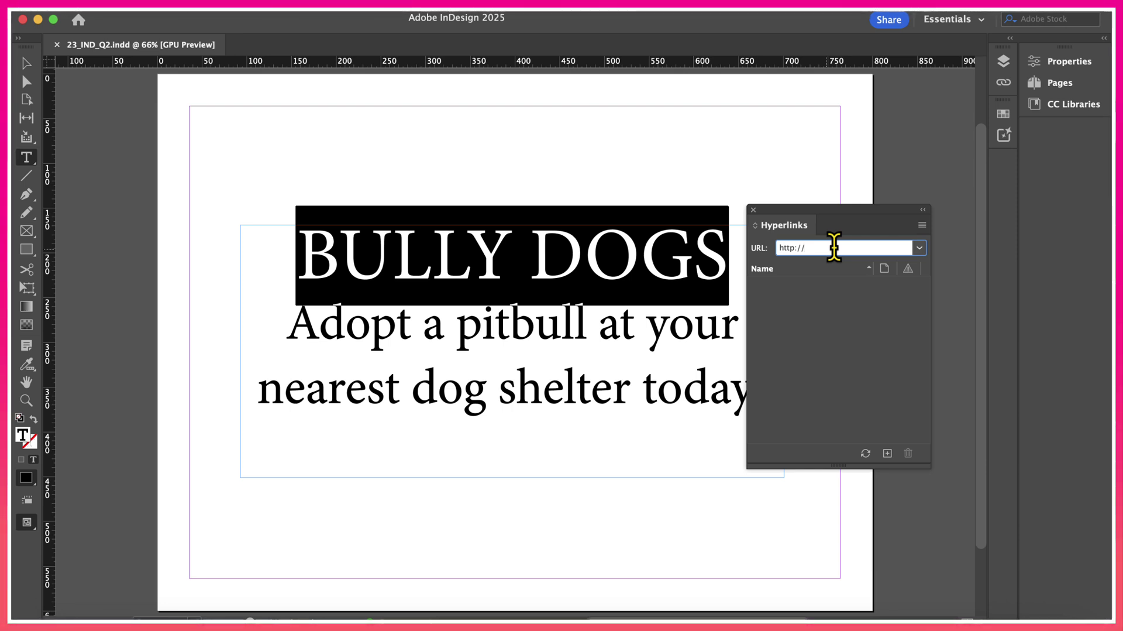
{"action": "type", "text": "www"}
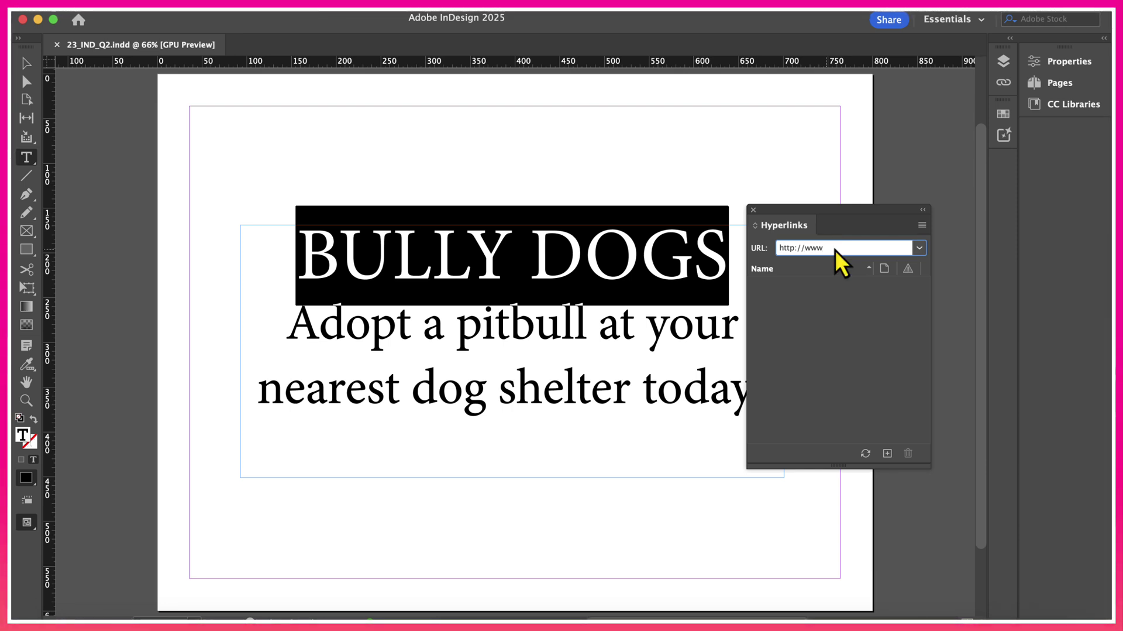
{"action": "type", "text": ".bul"}
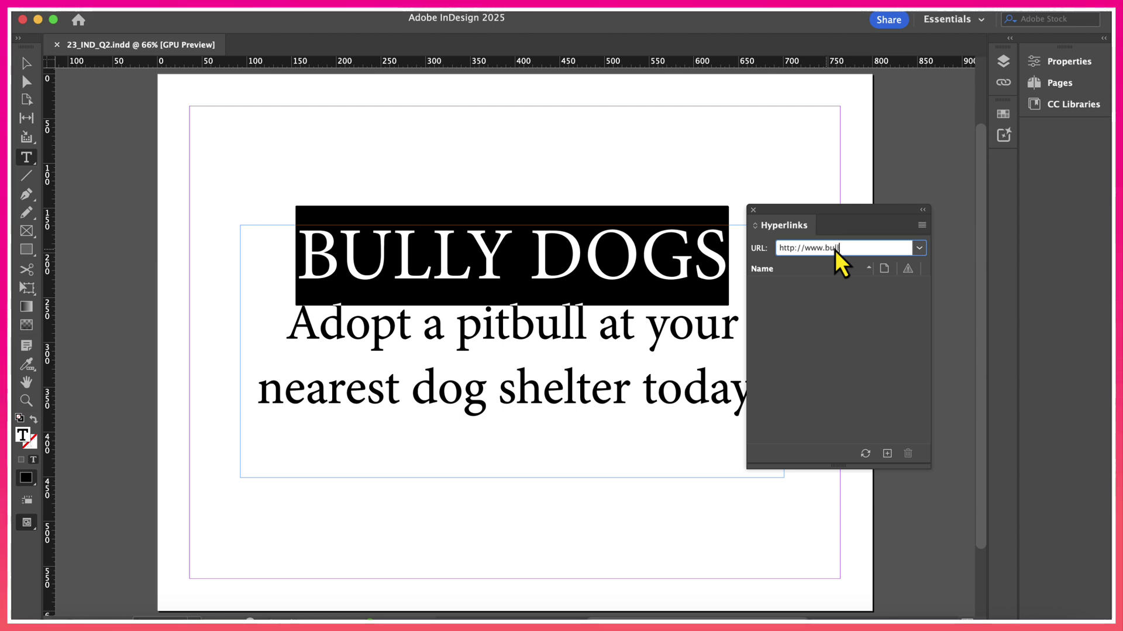
{"action": "type", "text": "lydogs.com"}
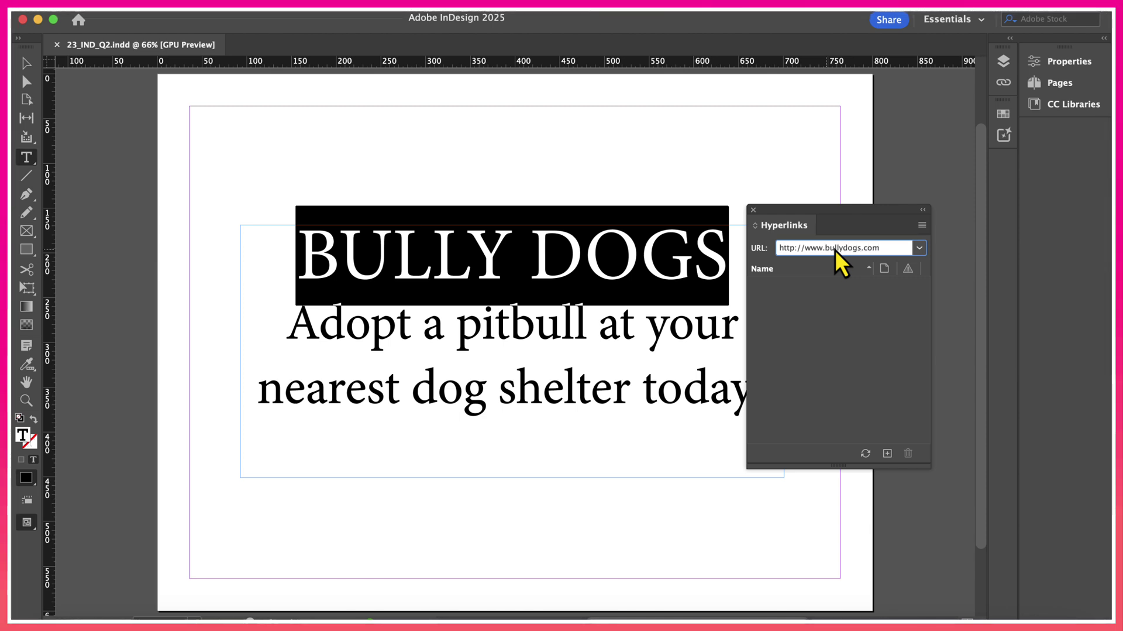
{"action": "key", "text": "Return"}
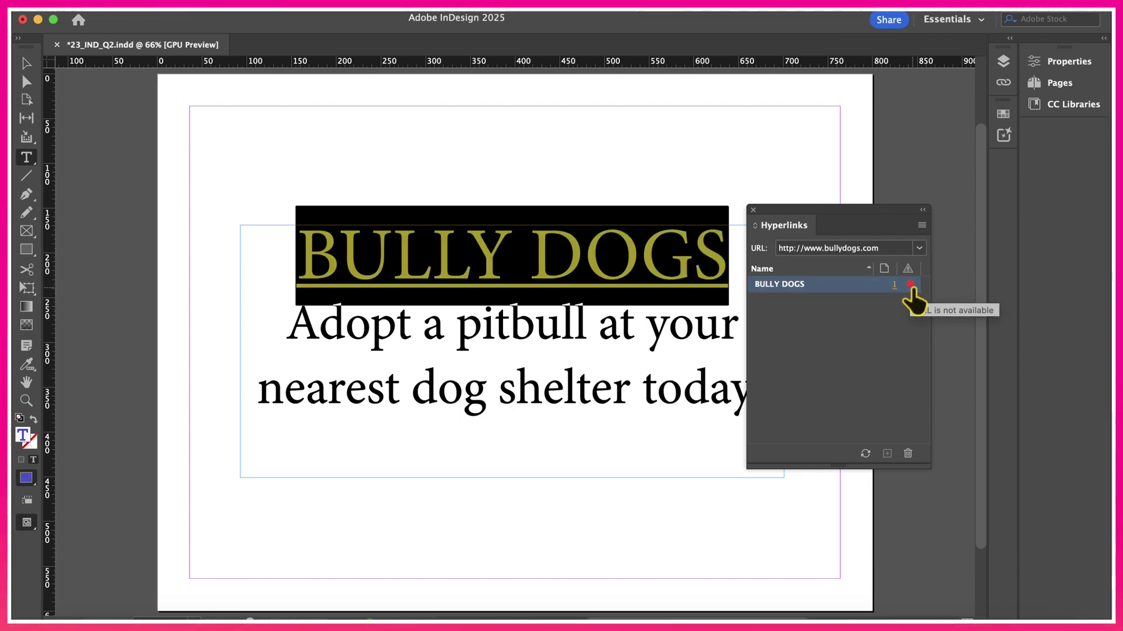
{"action": "mouse_move", "coordinate": [910, 286]}
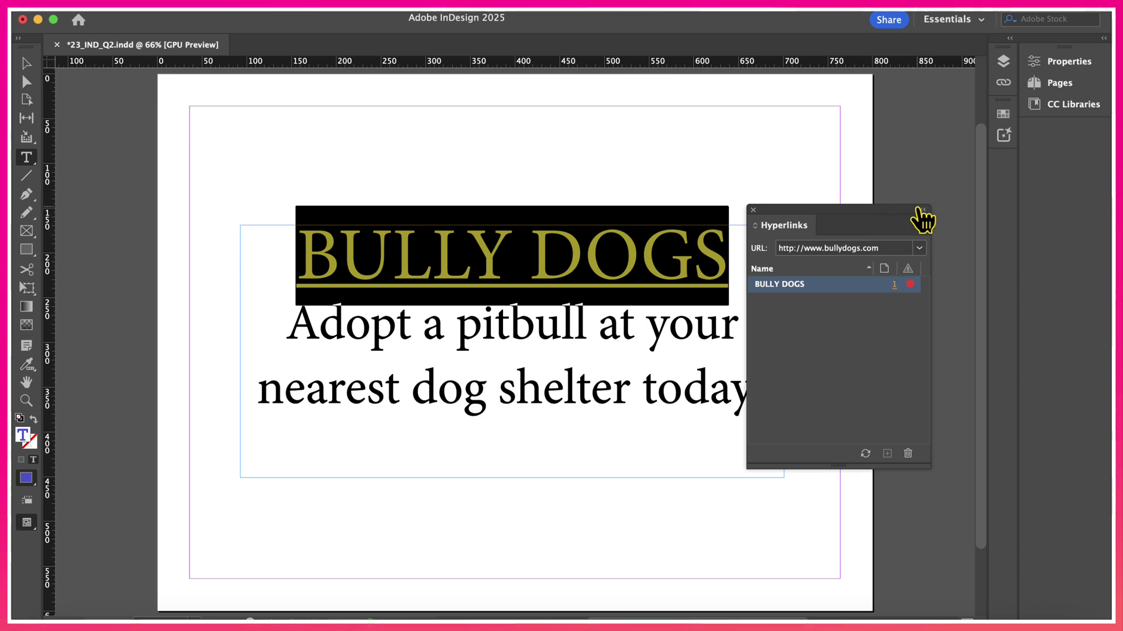
{"action": "left_click", "coordinate": [754, 210]}
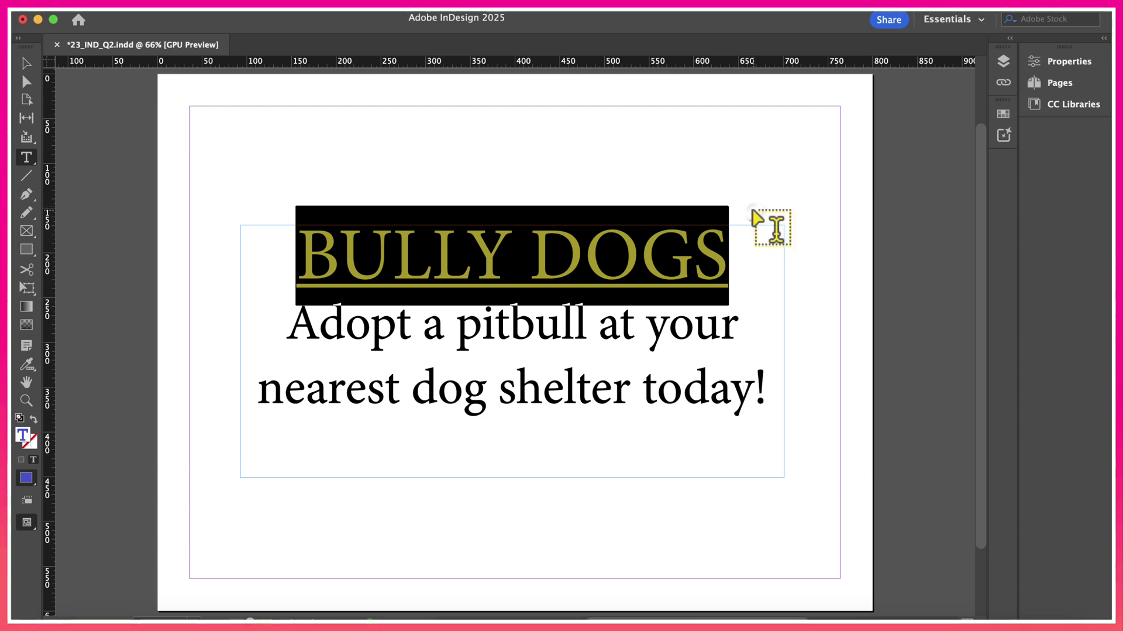
- Check the BULLY DOGS text settings (Alfarn Regular, 150 pt, centred), then reselect its frame
{"action": "left_click", "coordinate": [31, 68]}
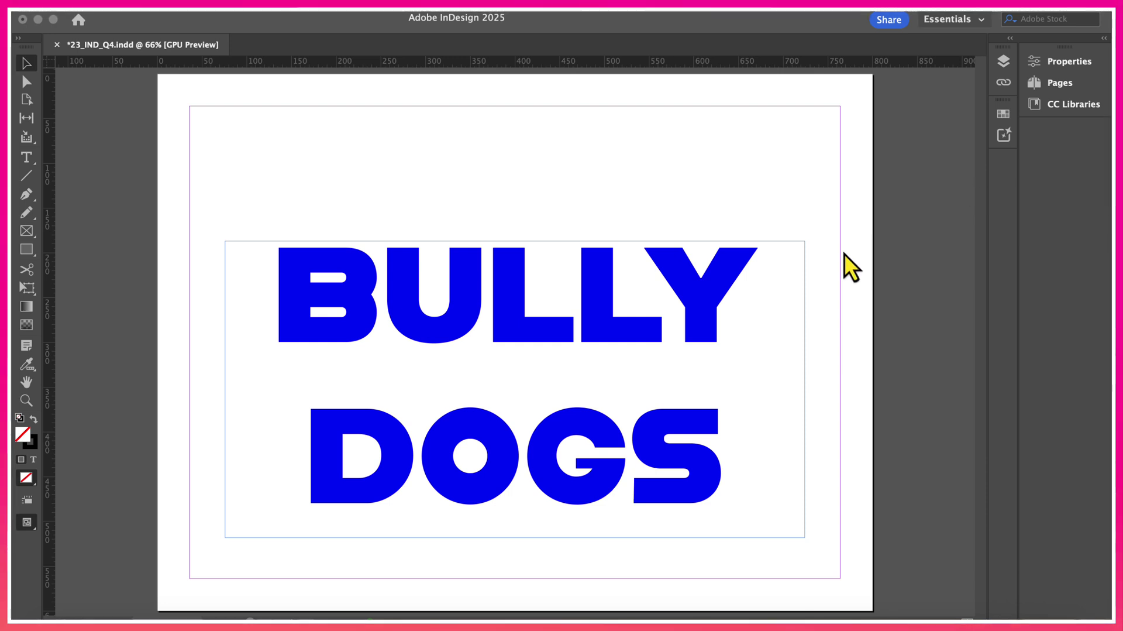
{"action": "double_click", "coordinate": [664, 303]}
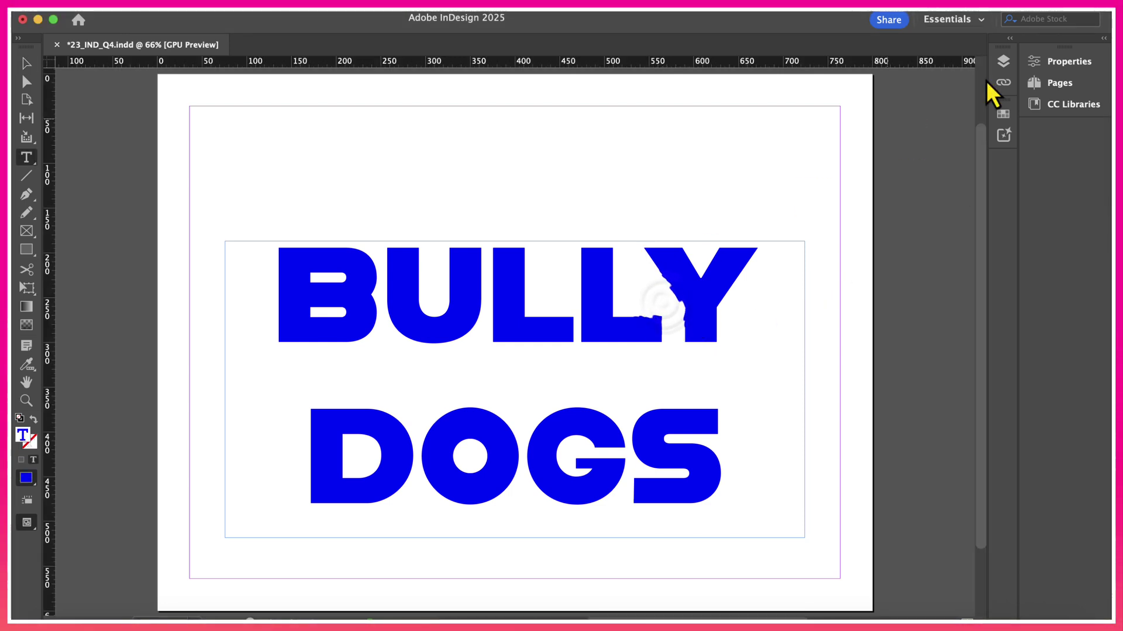
{"action": "left_click", "coordinate": [383, 295]}
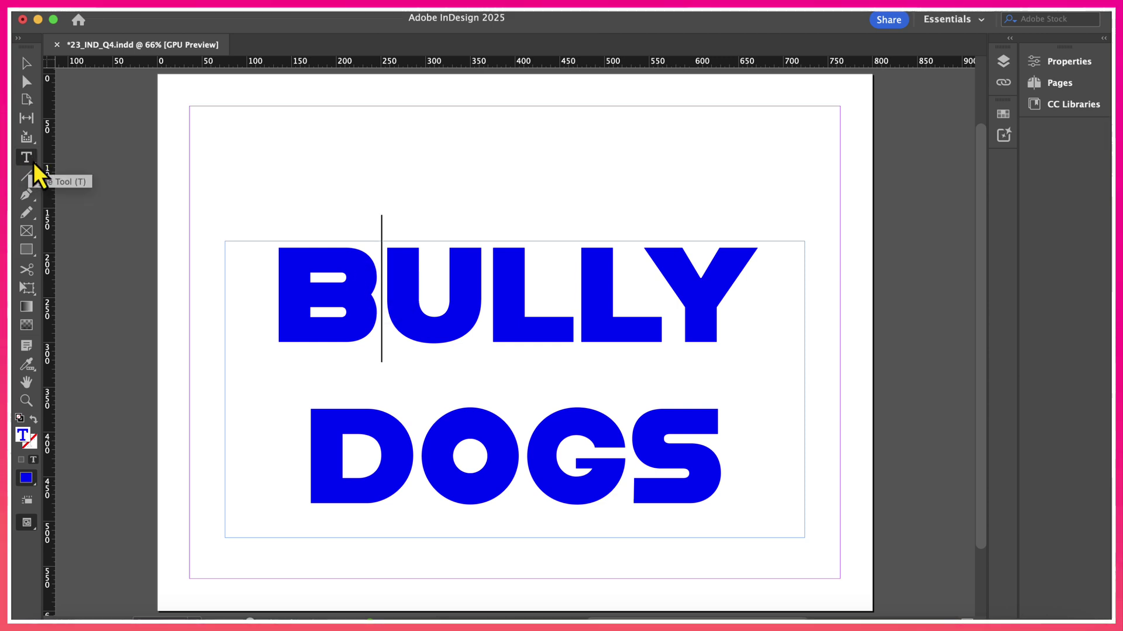
{"action": "left_click", "coordinate": [1068, 70]}
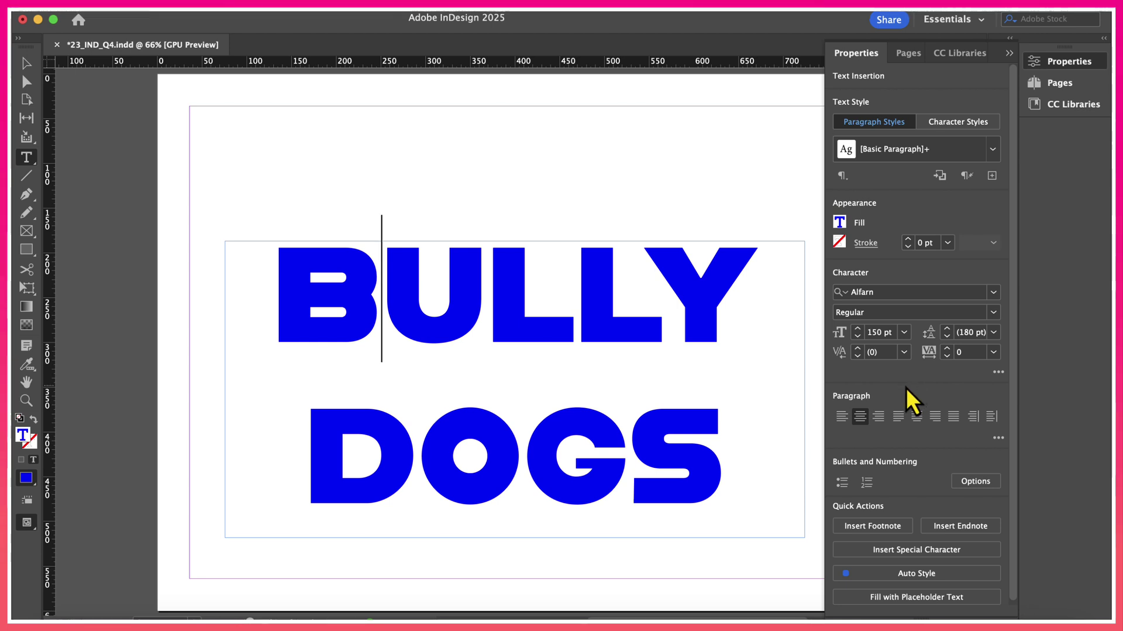
{"action": "left_click", "coordinate": [735, 475]}
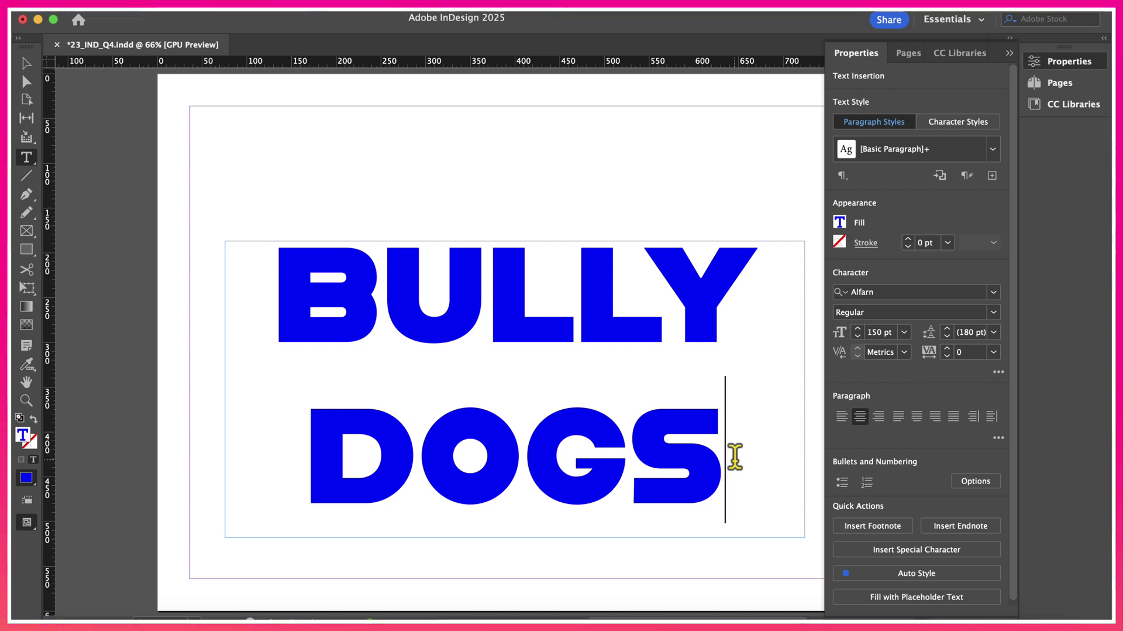
{"action": "left_click", "coordinate": [1008, 55]}
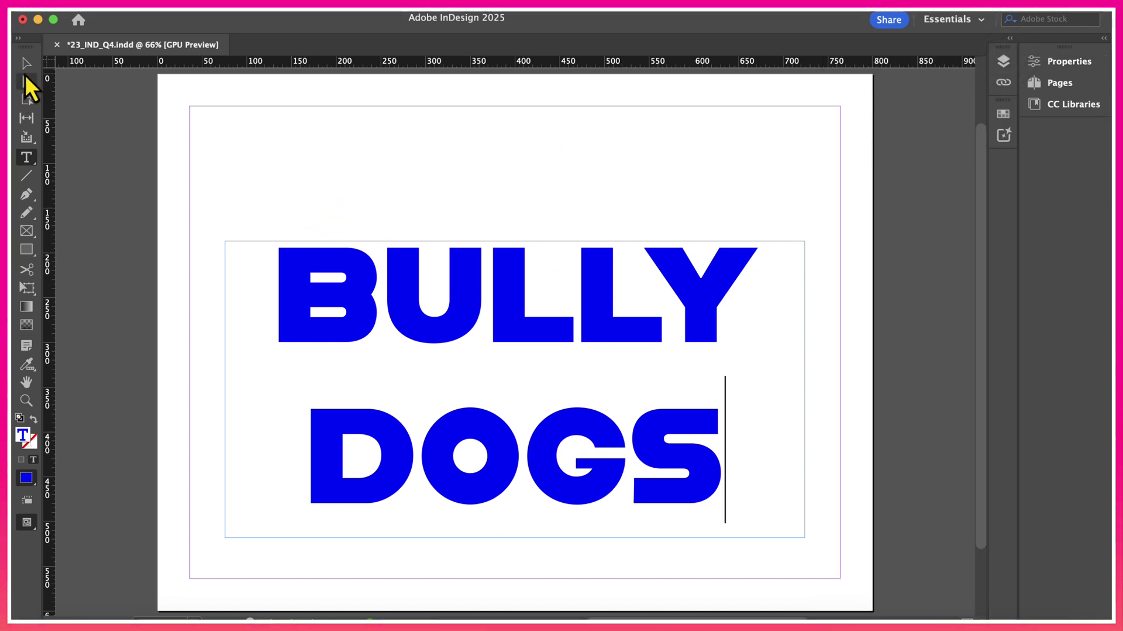
{"action": "left_click", "coordinate": [26, 64]}
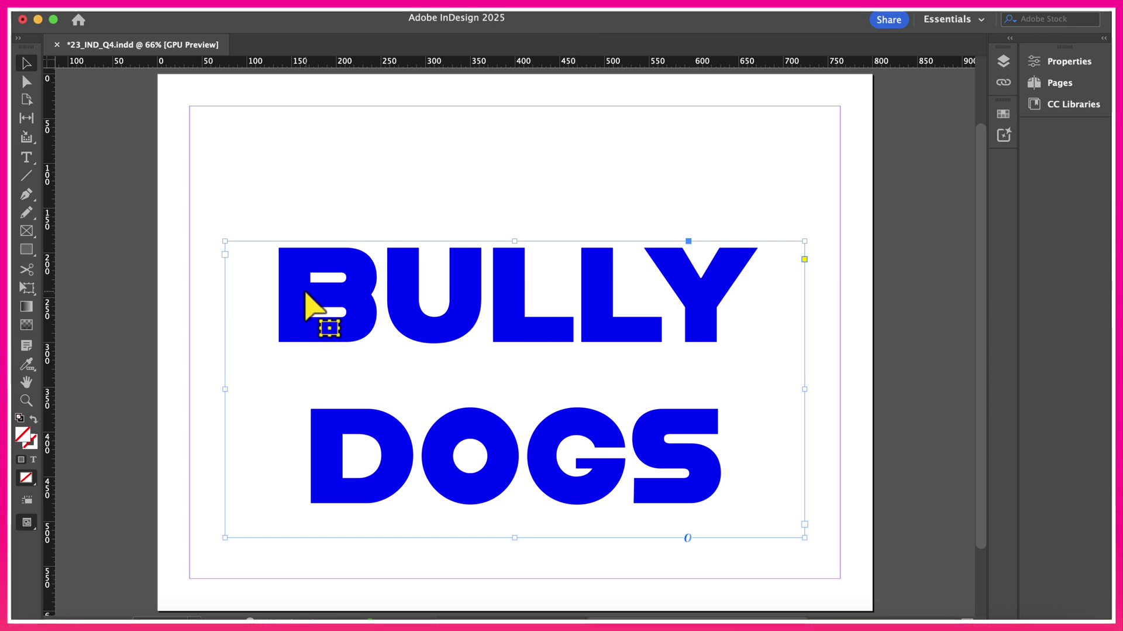
- Convert the BULLY DOGS text to outlines and show the outlined group's properties
{"action": "left_click", "coordinate": [245, 12]}
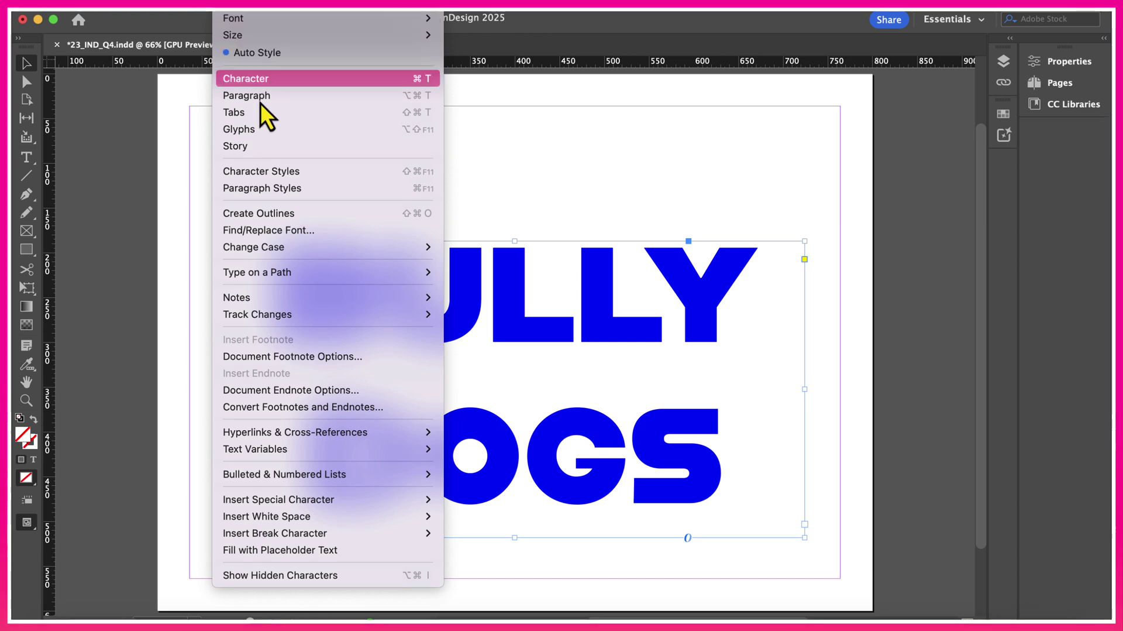
{"action": "left_click", "coordinate": [273, 213]}
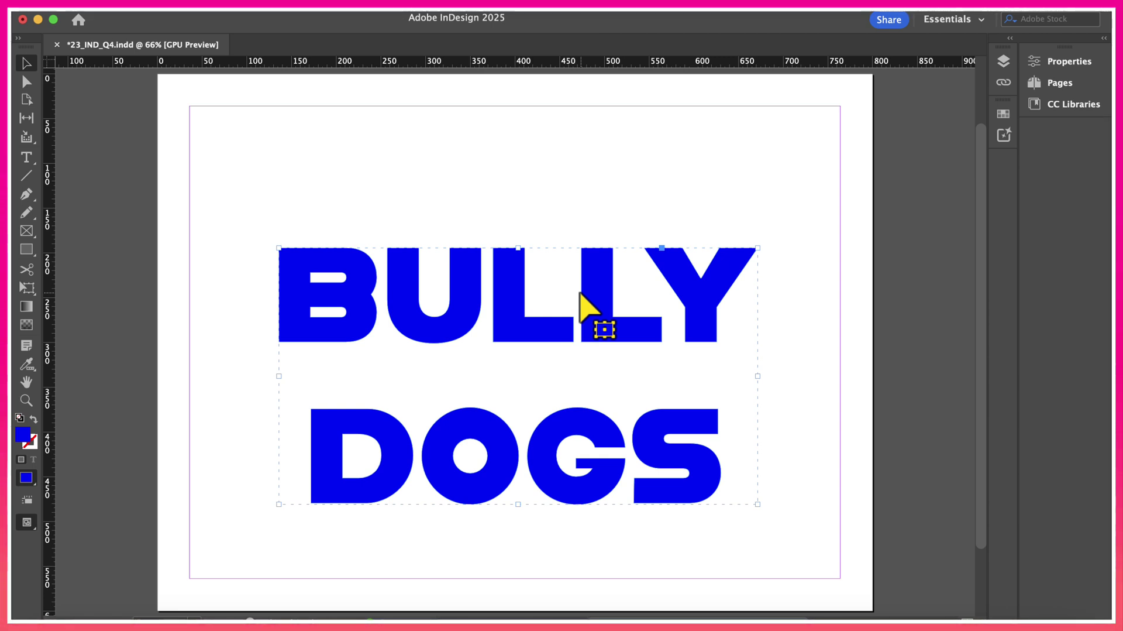
{"action": "left_click", "coordinate": [1086, 67]}
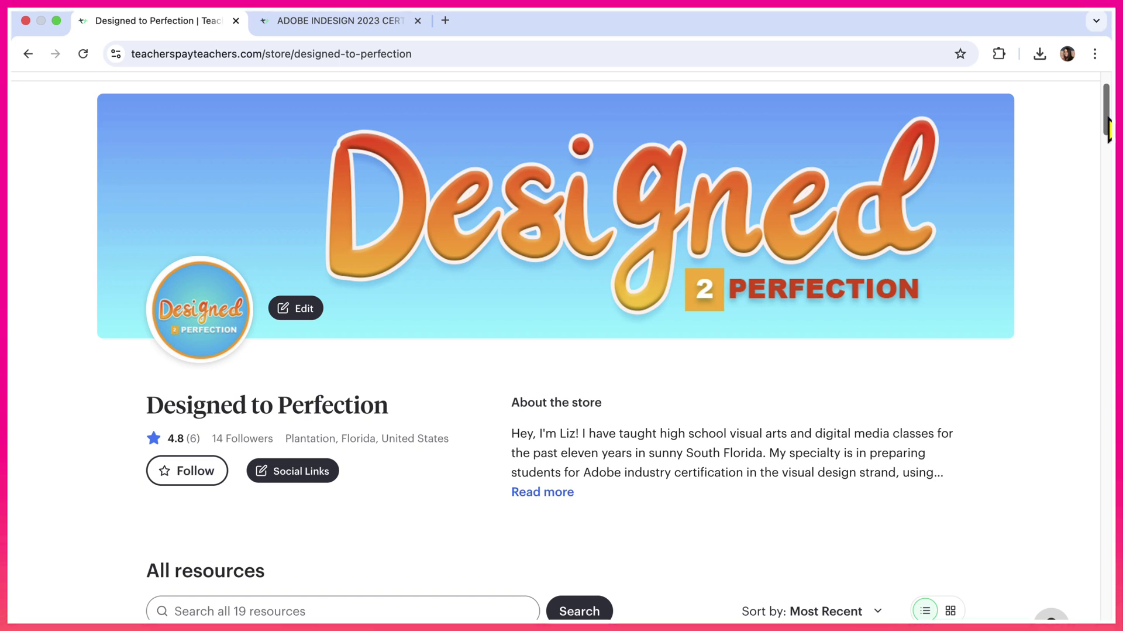
- Scroll the store page and open the $35.00 InDesign 2023 certification study guide product page
{"action": "scroll", "coordinate": [1109, 119], "scroll_direction": "down", "scroll_amount": 3}
{"action": "left_click_drag", "start_coordinate": [1108, 131], "coordinate": [1108, 189]}
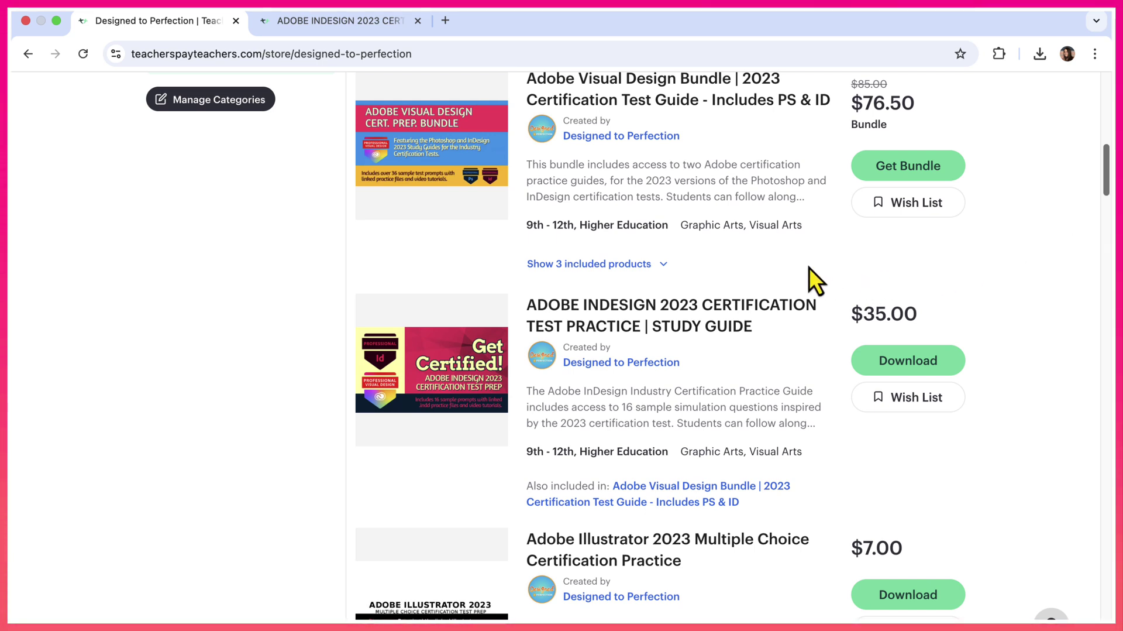
{"action": "left_click", "coordinate": [726, 331]}
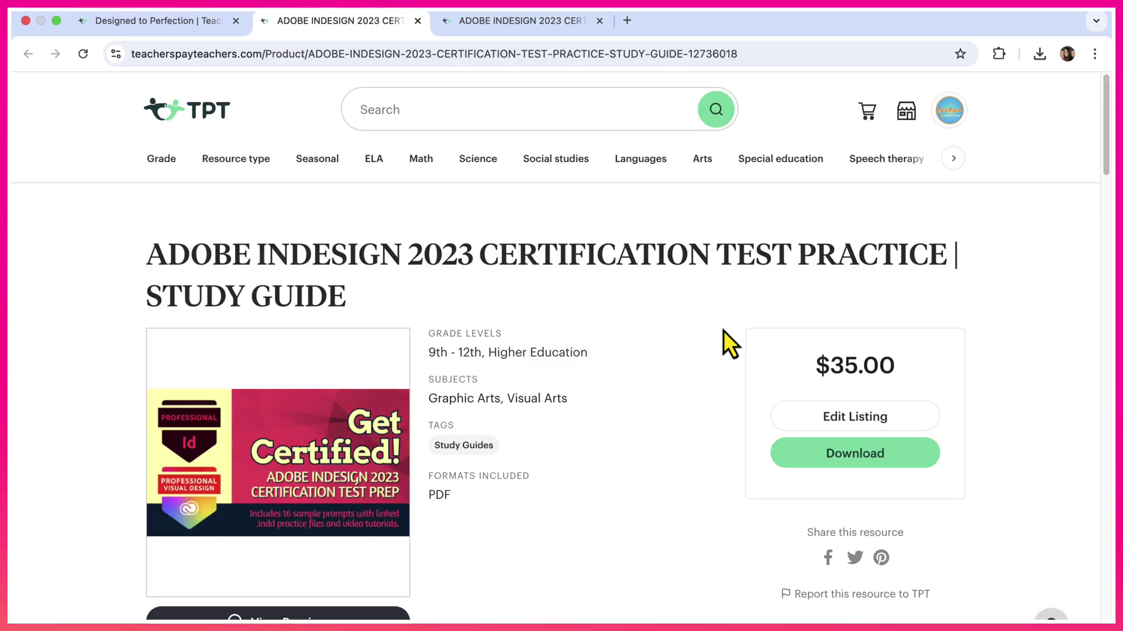
- View the study guide's preview, close it, and go back to the Designed to Perfection store tab
{"action": "left_click", "coordinate": [346, 613]}
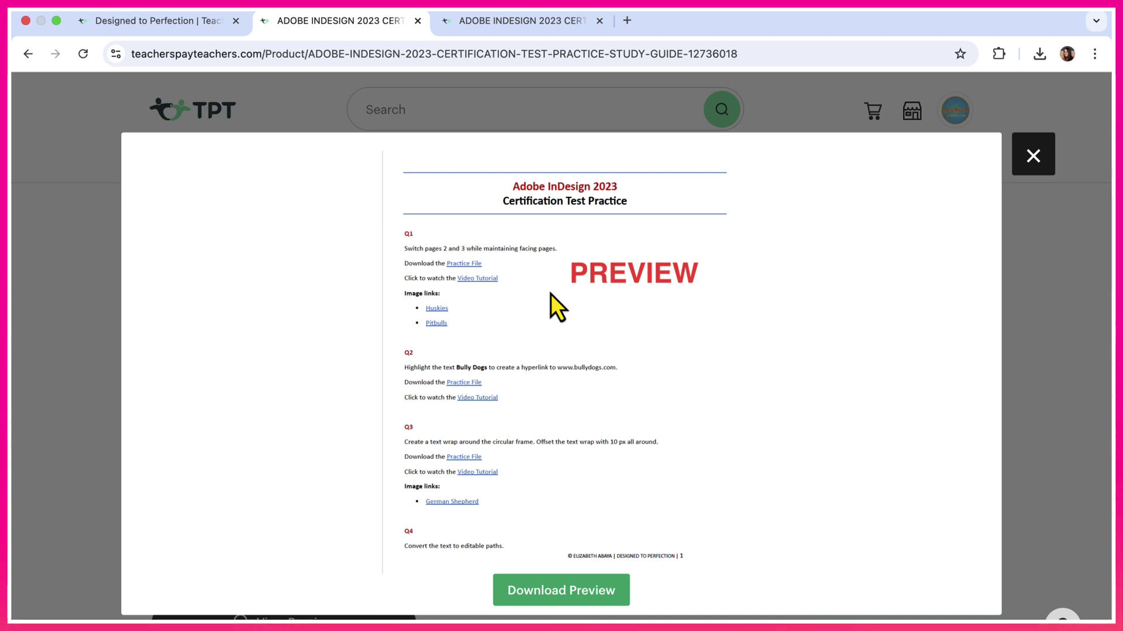
{"action": "left_click", "coordinate": [1046, 157]}
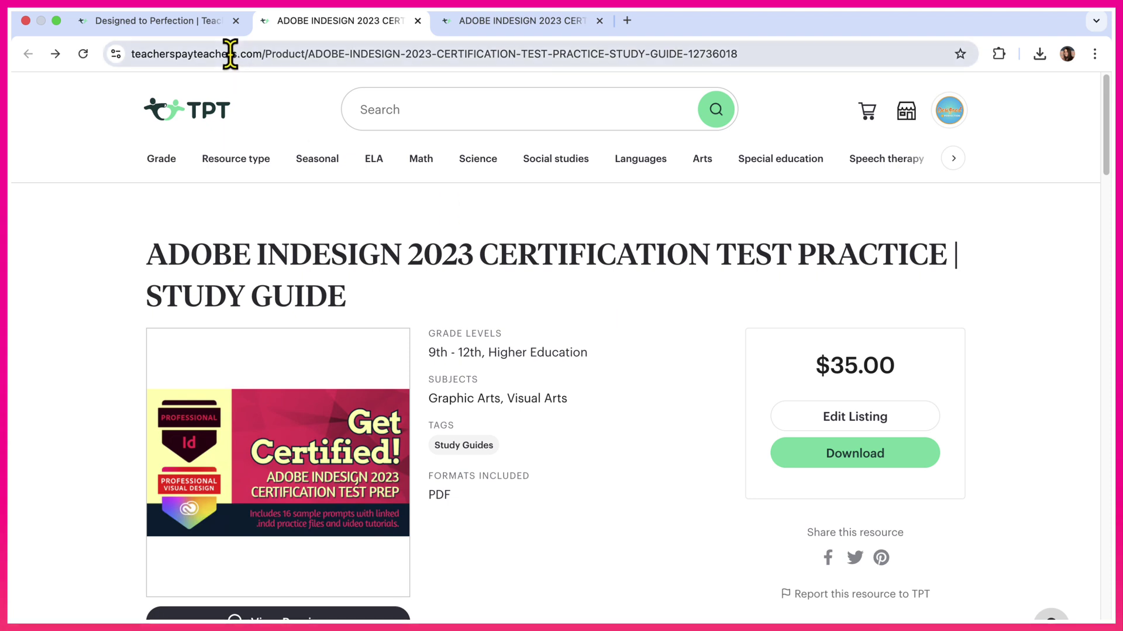
{"action": "left_click", "coordinate": [192, 23]}
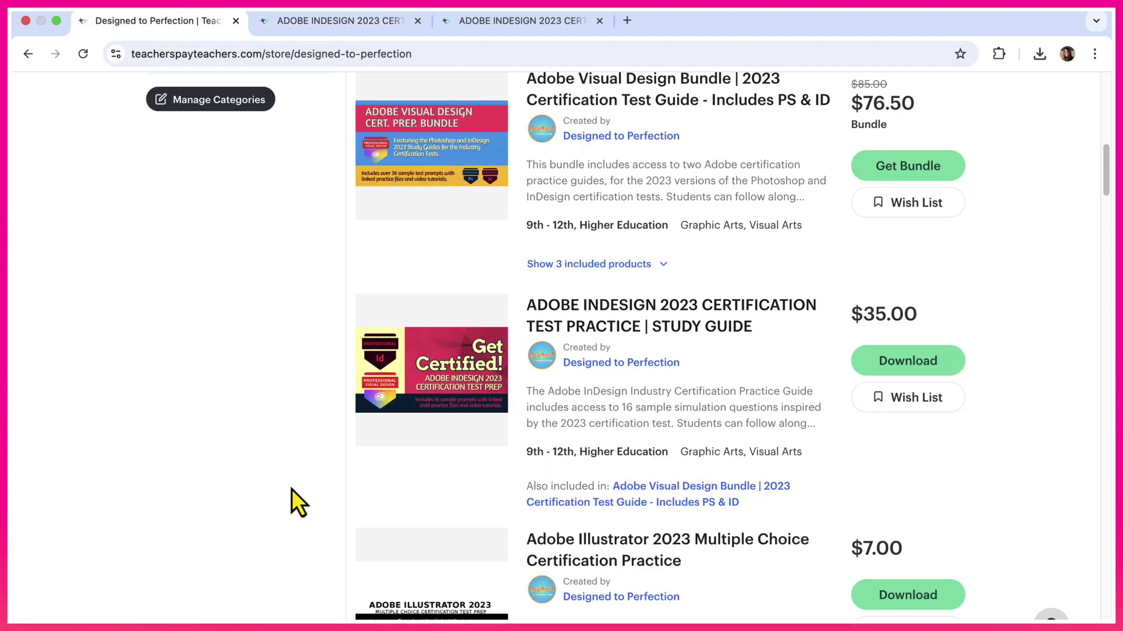